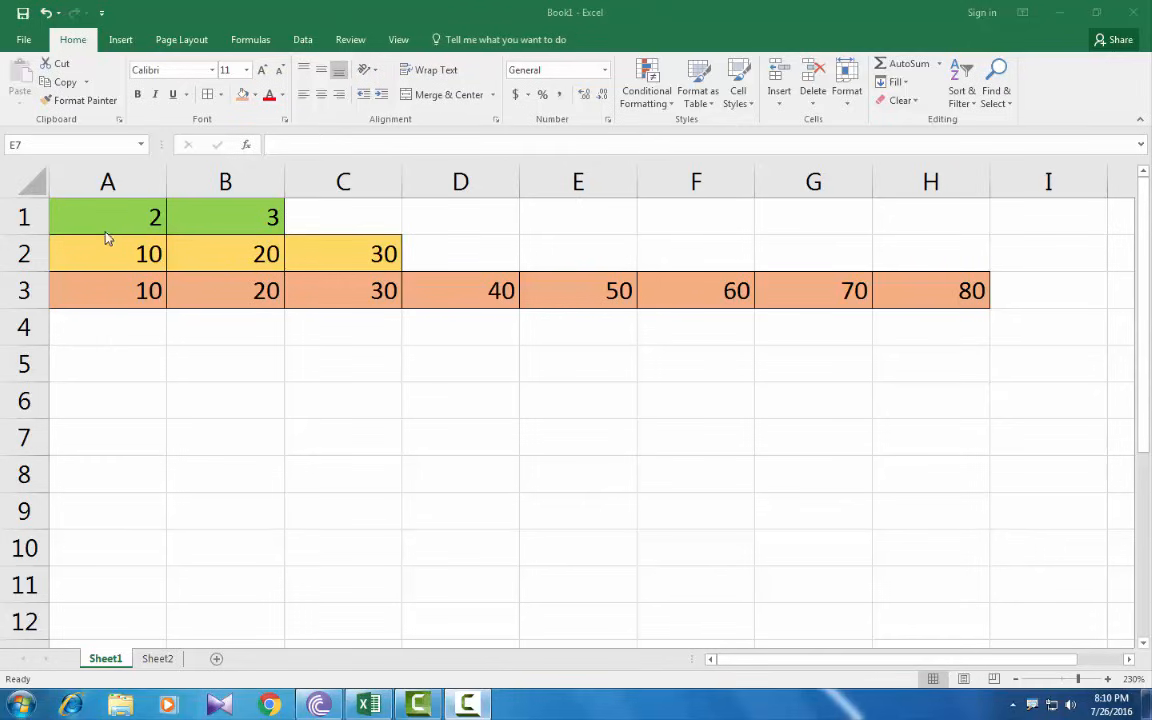
Step: Enter the fixed value 5 in cell C1 and clear the cell again
{"action": "left_click", "coordinate": [132, 226]}
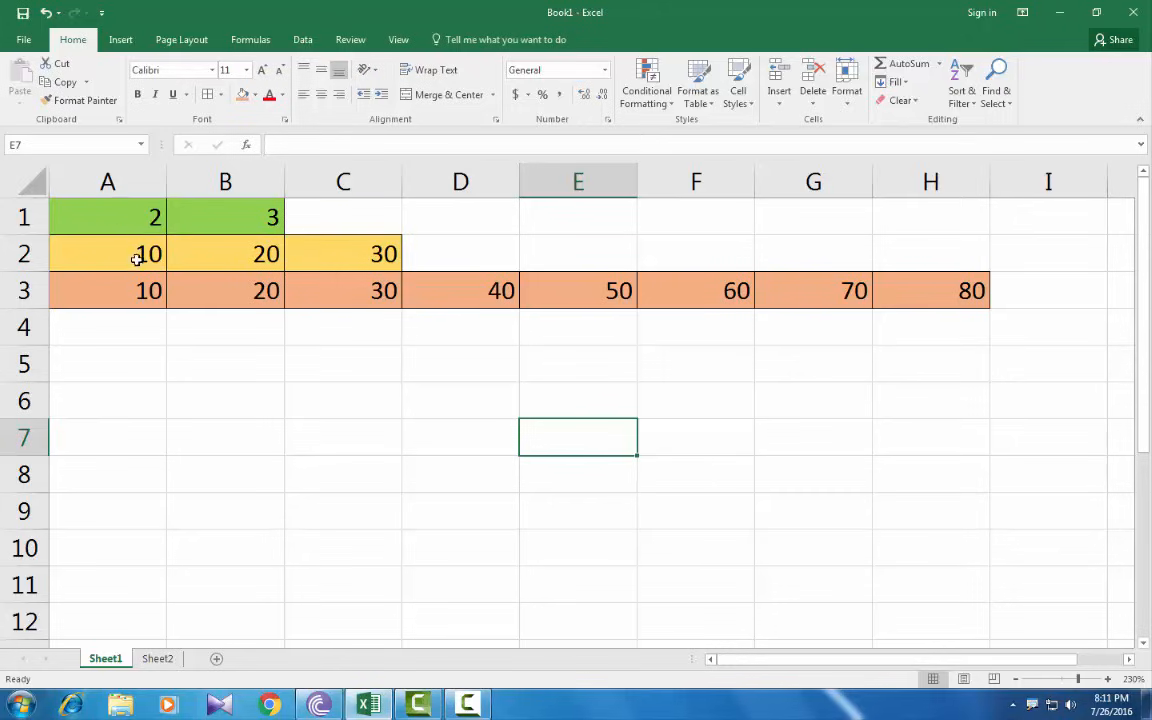
{"action": "left_click", "coordinate": [133, 218]}
{"action": "left_click", "coordinate": [217, 222]}
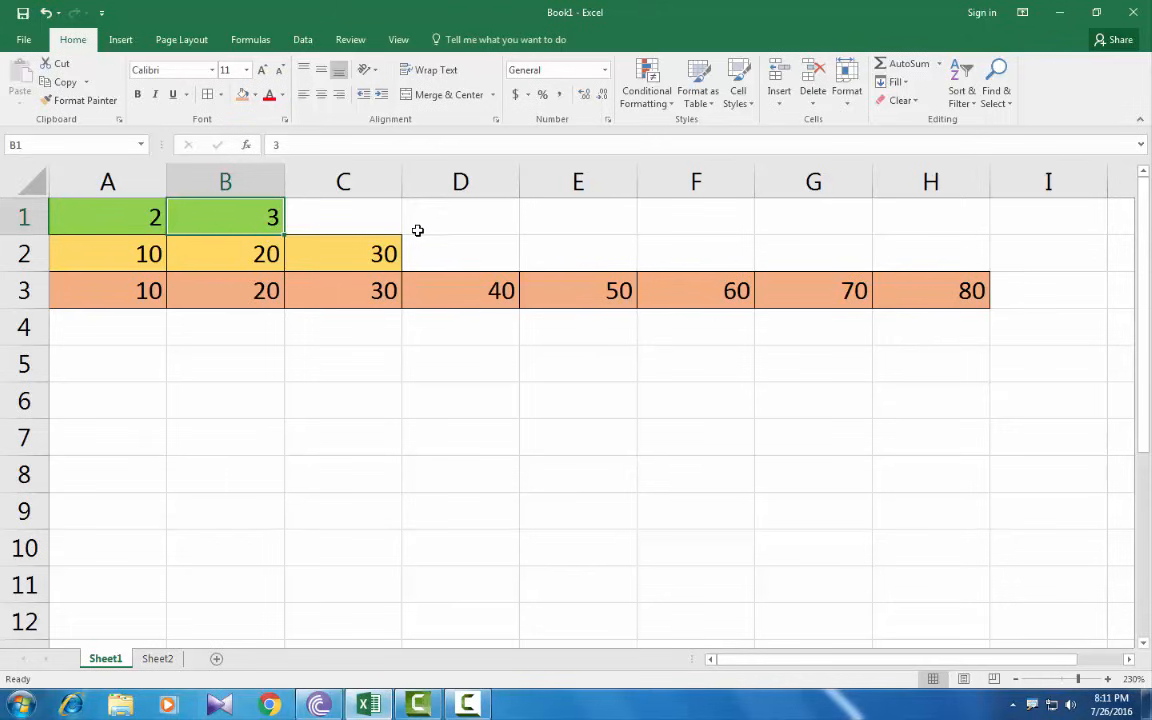
{"action": "left_click", "coordinate": [339, 217]}
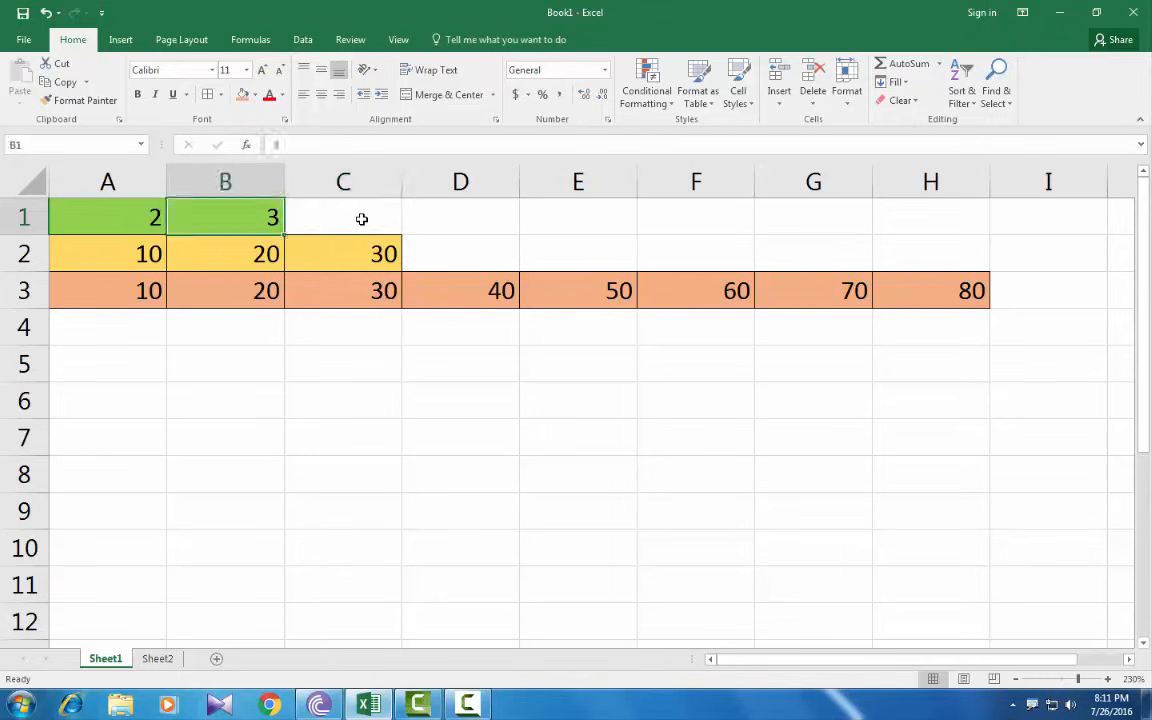
{"action": "left_click", "coordinate": [362, 219]}
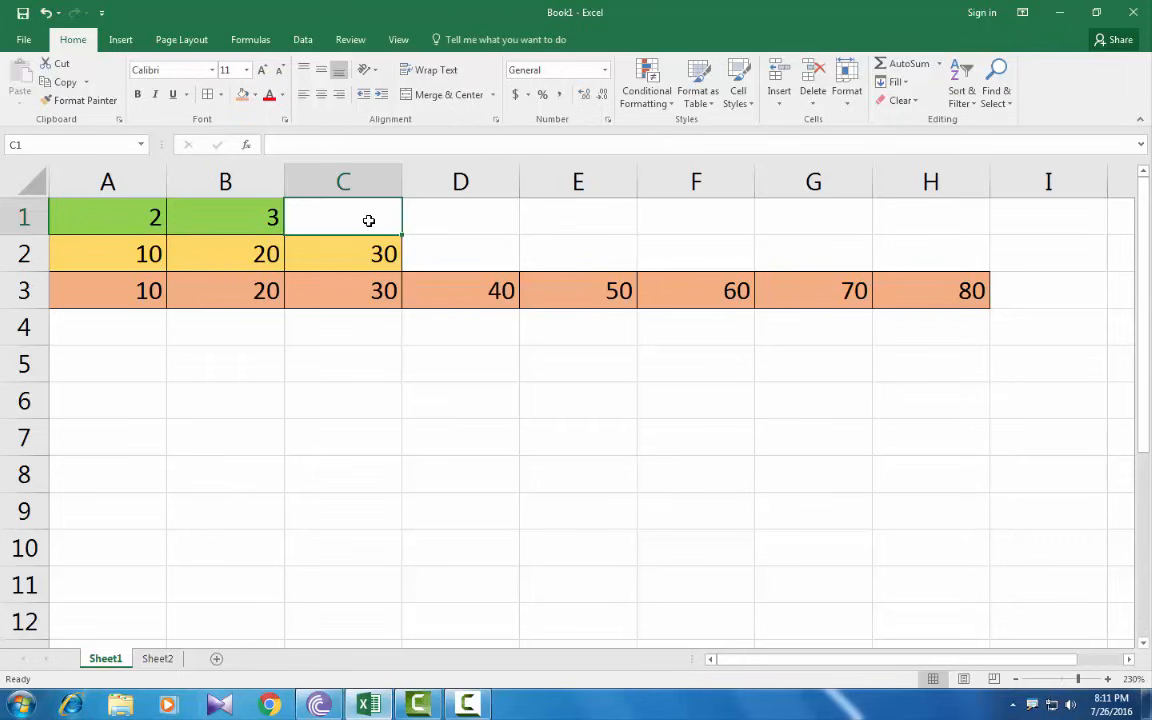
{"action": "type", "text": "5"}
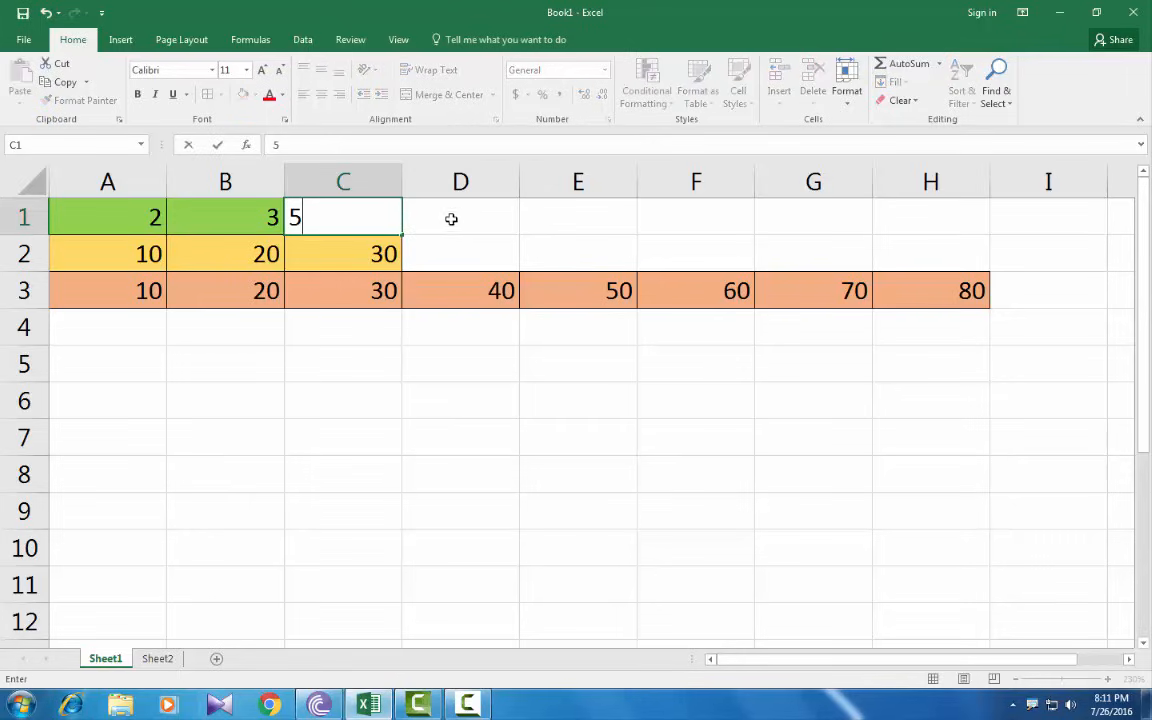
{"action": "key", "text": "Tab"}
{"action": "left_click", "coordinate": [340, 217]}
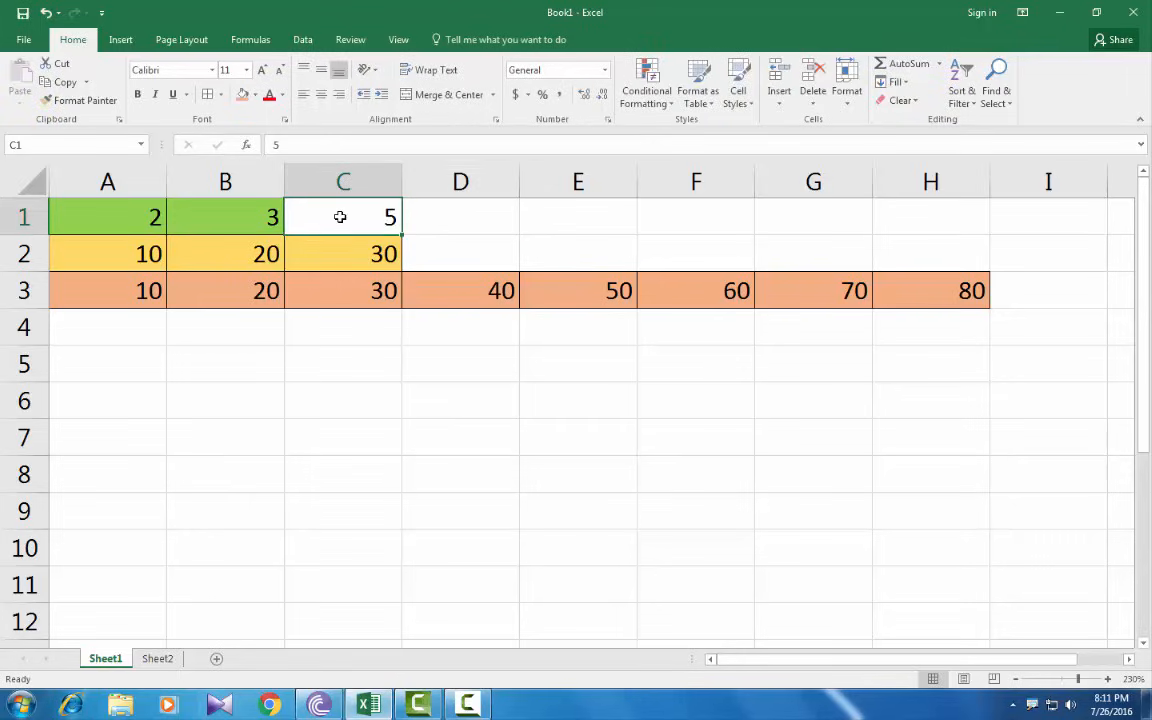
{"action": "key", "text": "Delete"}
{"action": "left_click", "coordinate": [442, 224]}
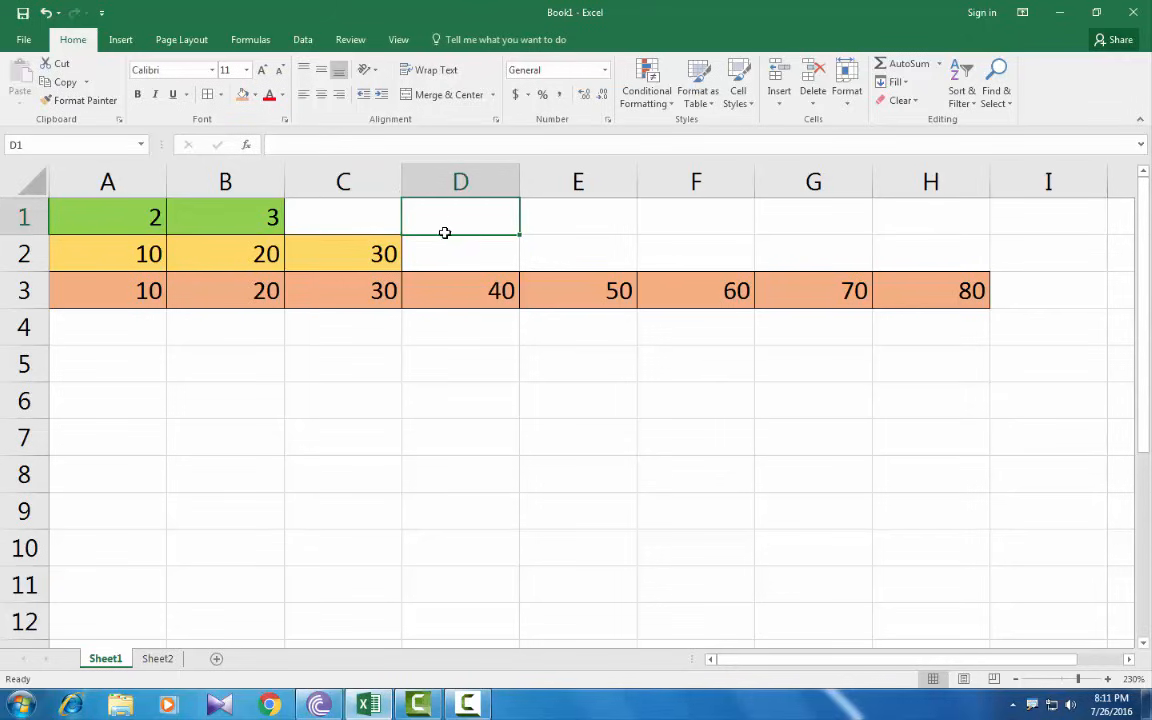
Step: Add cells A1 and B1 with the formula =a1+b1 in cell C1
{"action": "left_click", "coordinate": [335, 216]}
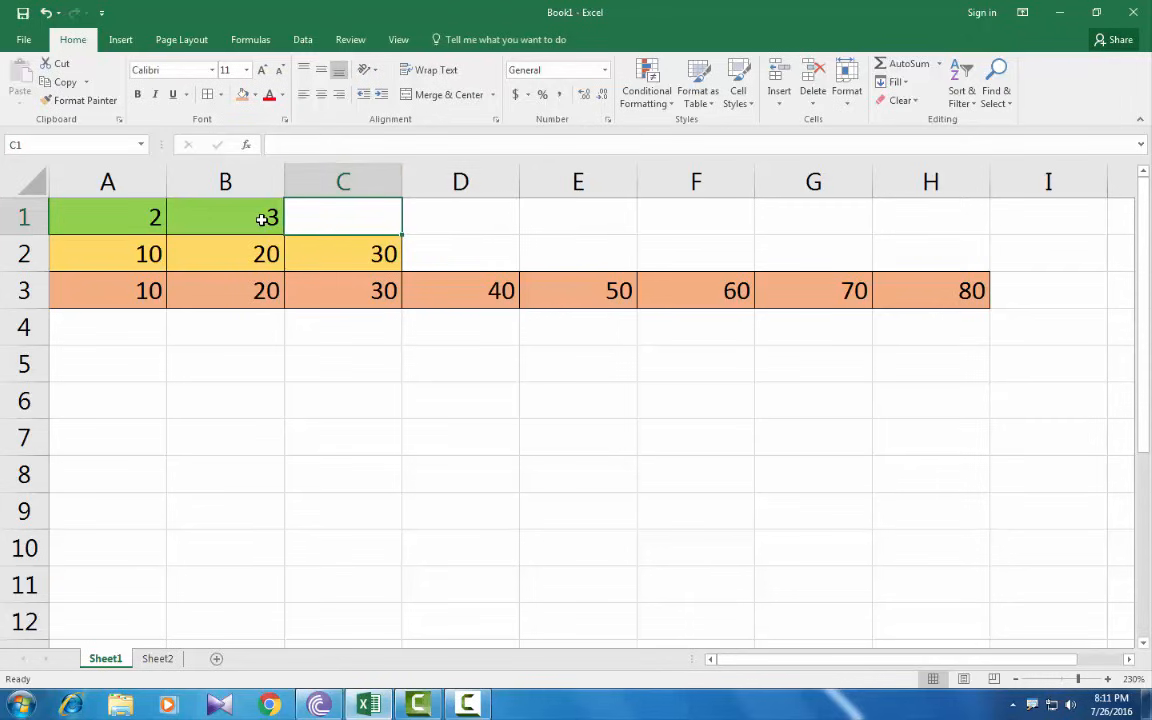
{"action": "type", "text": "="}
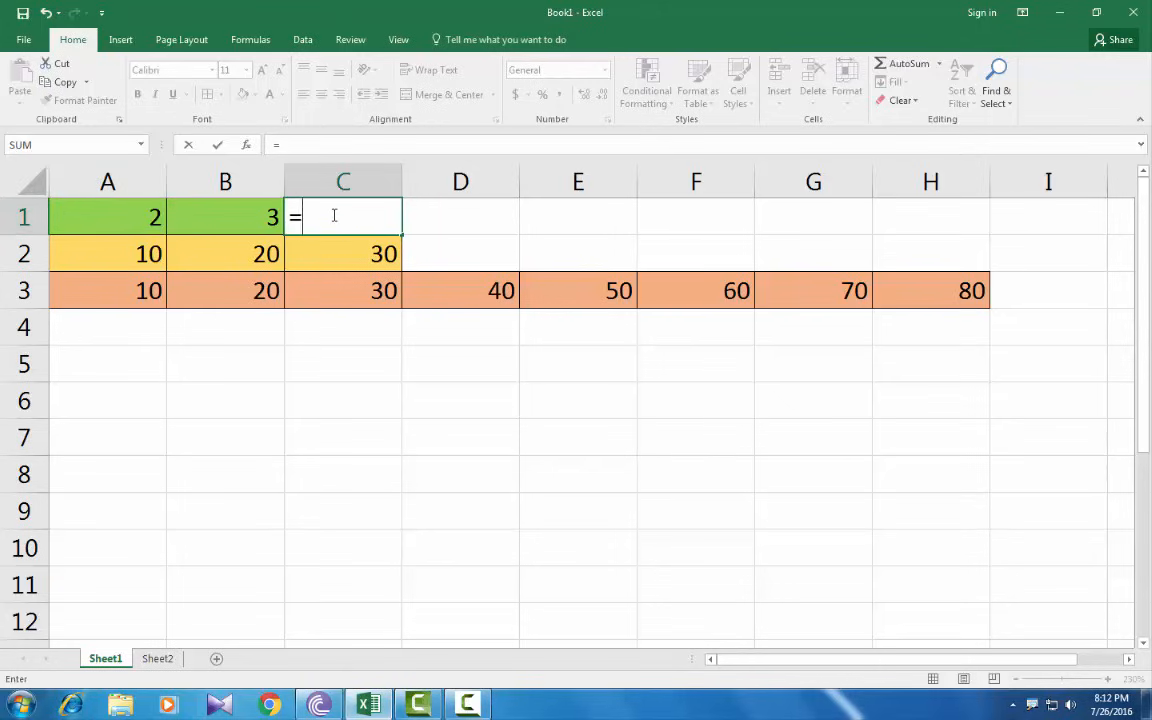
{"action": "type", "text": "a1"}
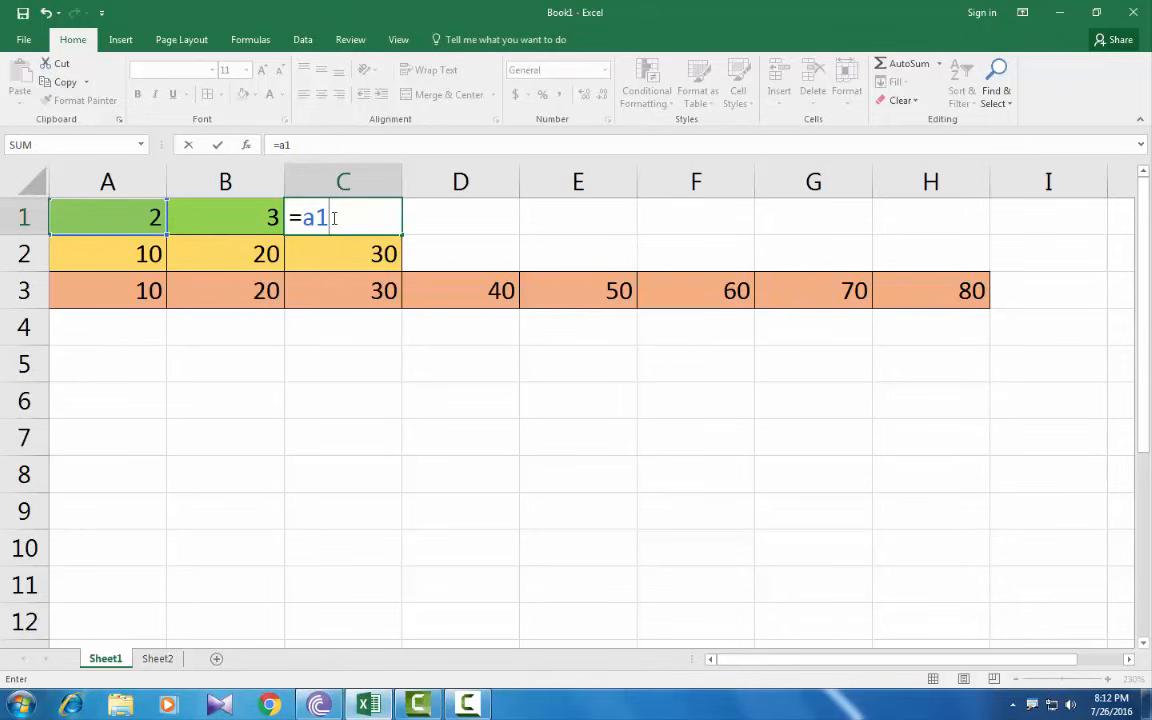
{"action": "type", "text": "+b1"}
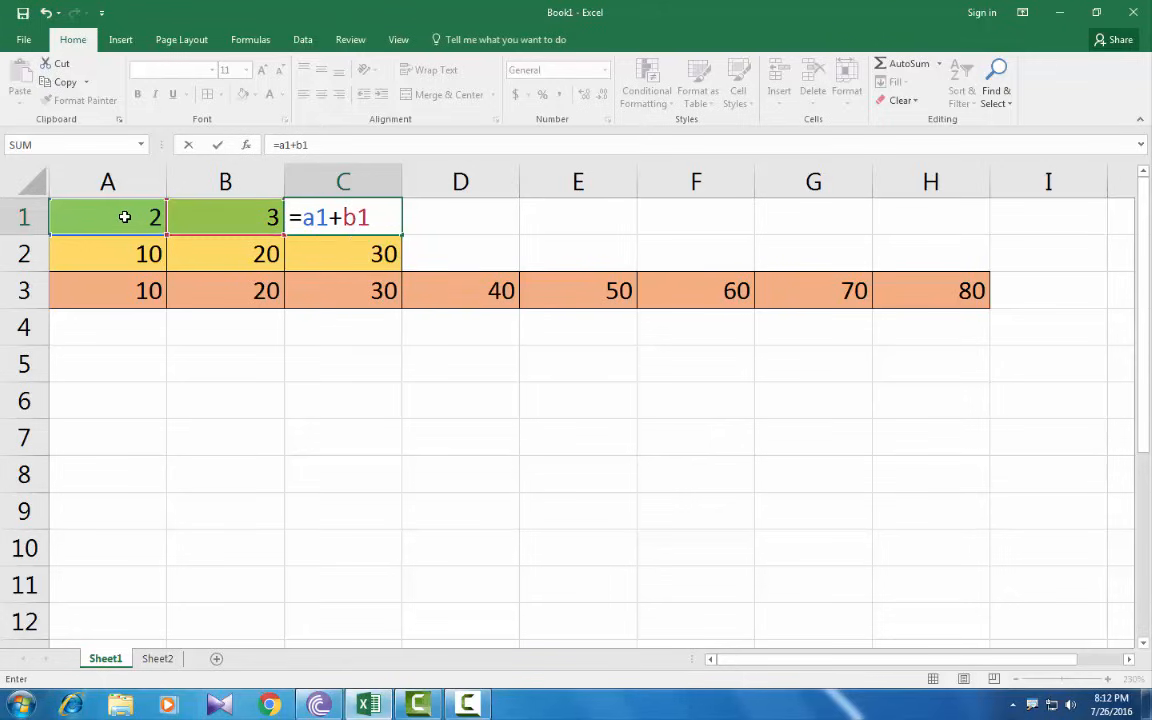
{"action": "key", "text": "Return"}
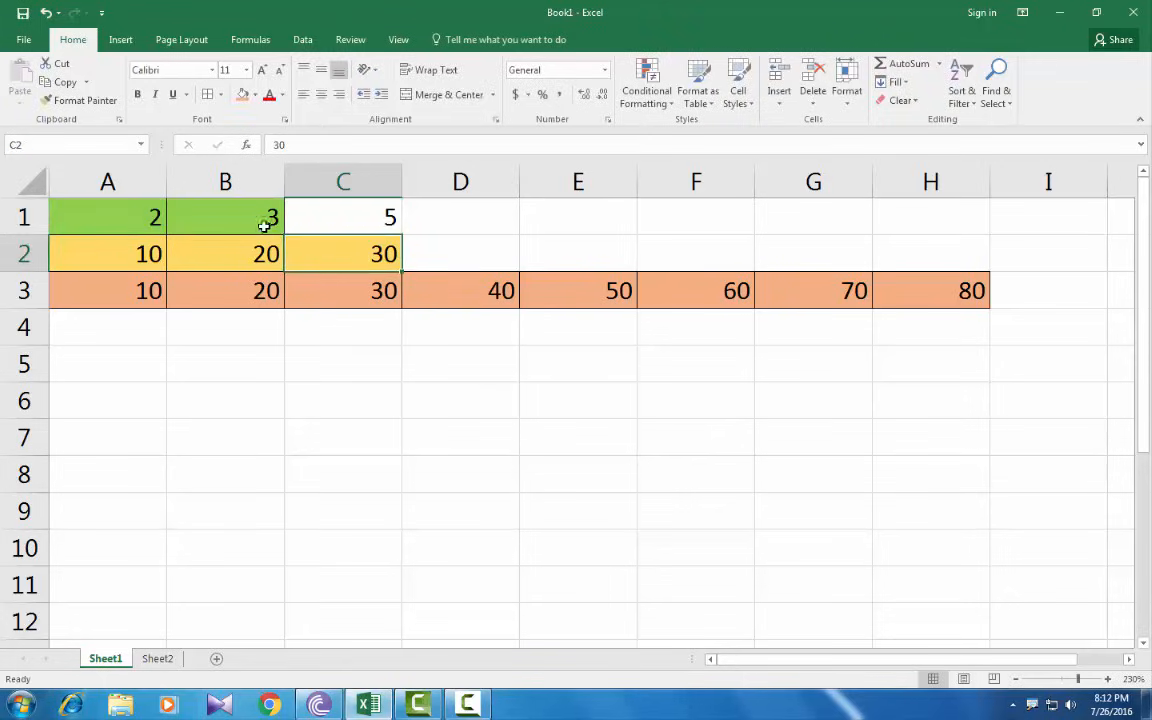
{"action": "left_click", "coordinate": [353, 217]}
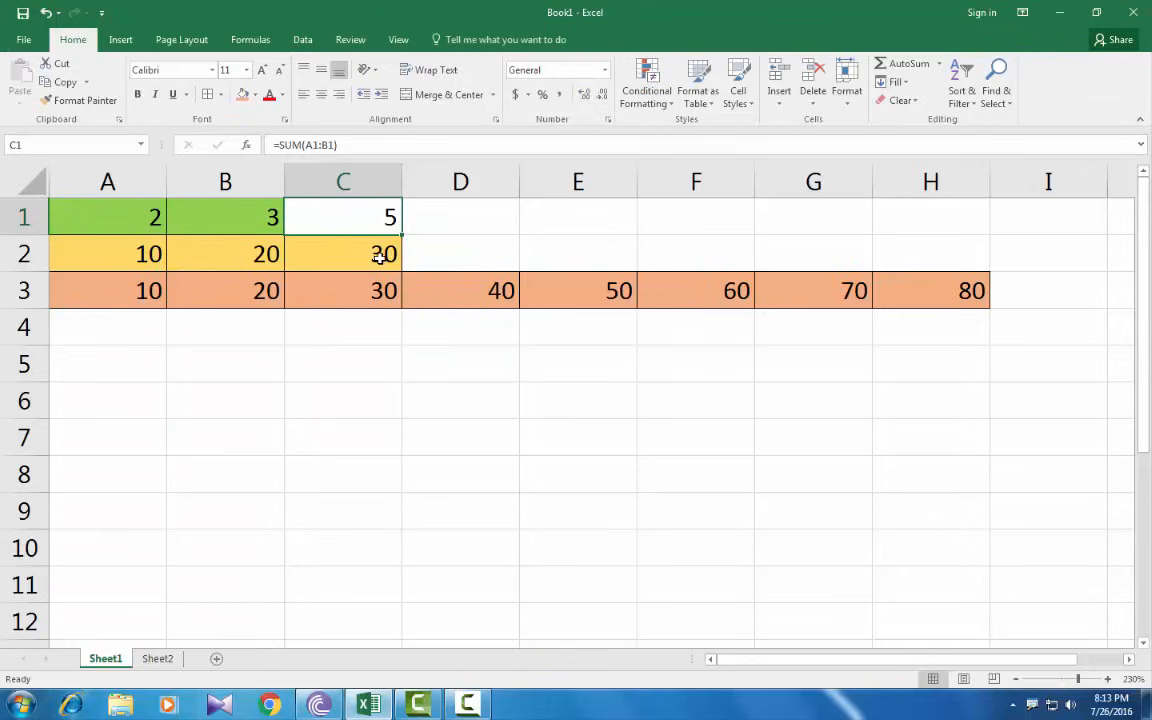
Step: Enter the formula =A2+B2+C2 in cell D2, then clear the cell
{"action": "left_click", "coordinate": [450, 250]}
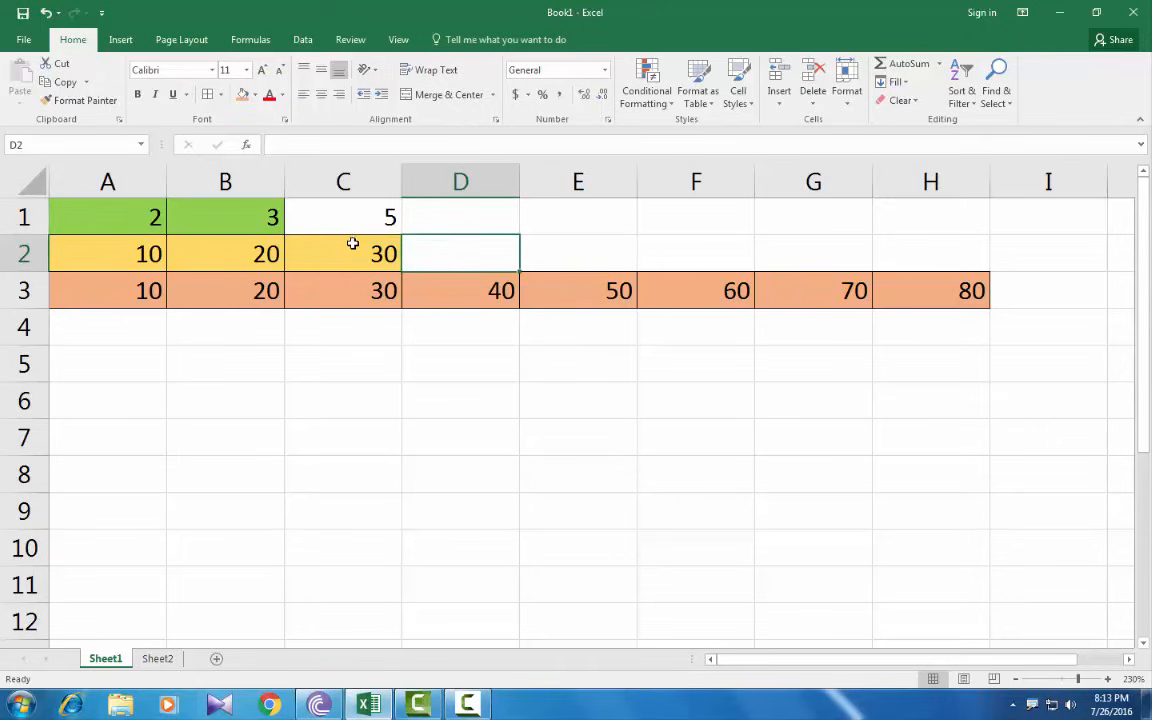
{"action": "type", "text": "="}
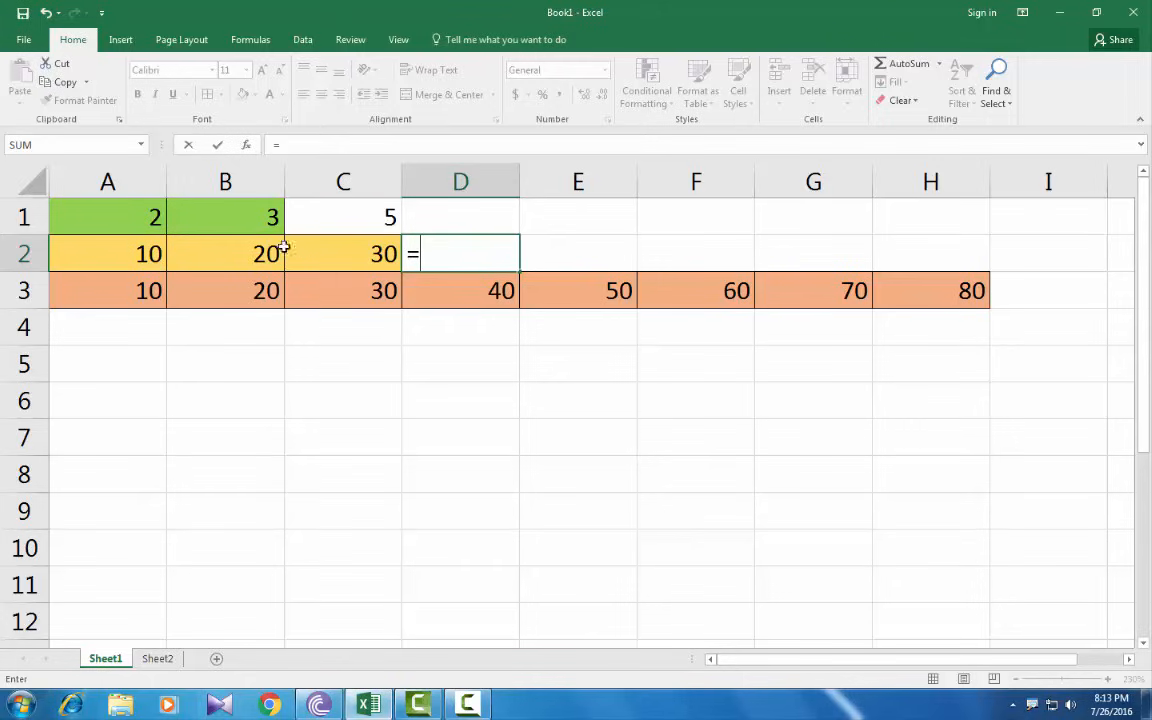
{"action": "left_click", "coordinate": [114, 255]}
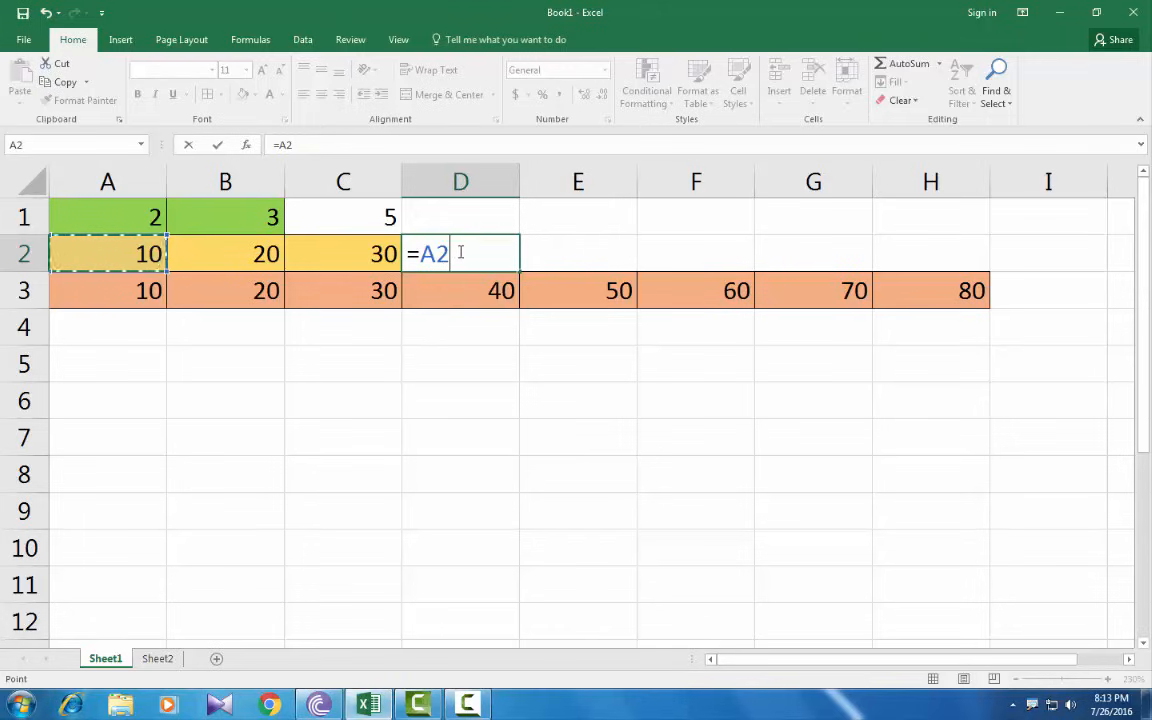
{"action": "type", "text": "+"}
{"action": "left_click", "coordinate": [241, 254]}
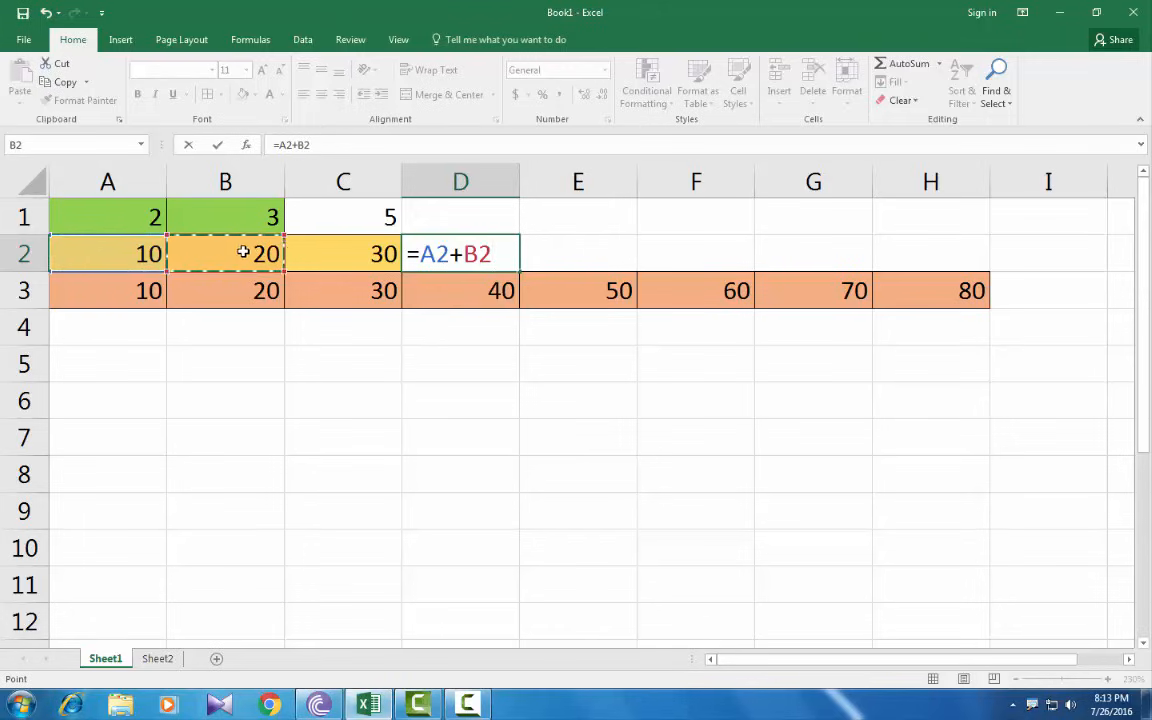
{"action": "type", "text": "+"}
{"action": "left_click", "coordinate": [354, 253]}
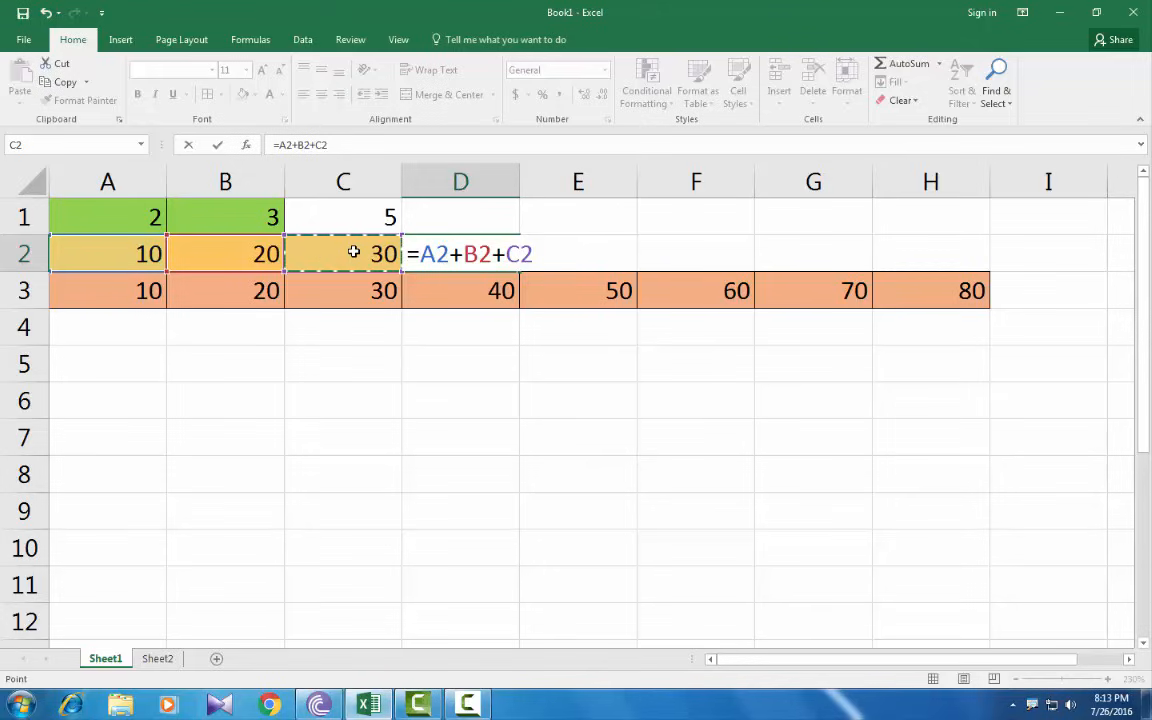
{"action": "key", "text": "Return"}
{"action": "left_click", "coordinate": [463, 255]}
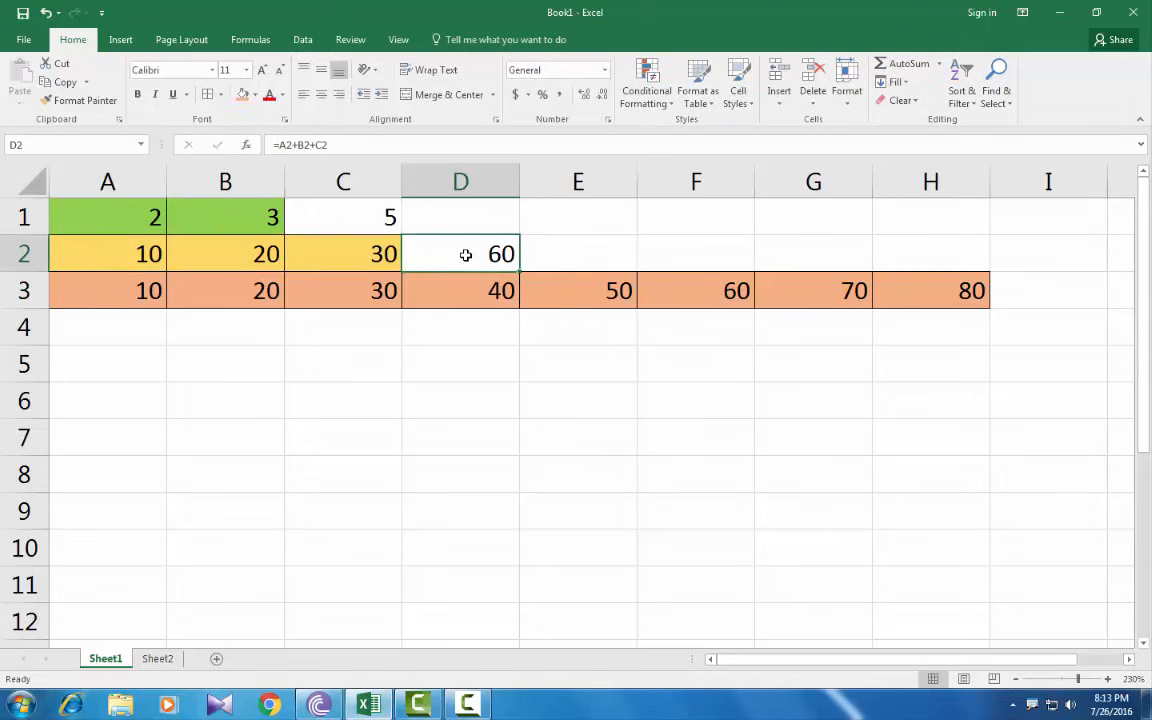
{"action": "key", "text": "Delete"}
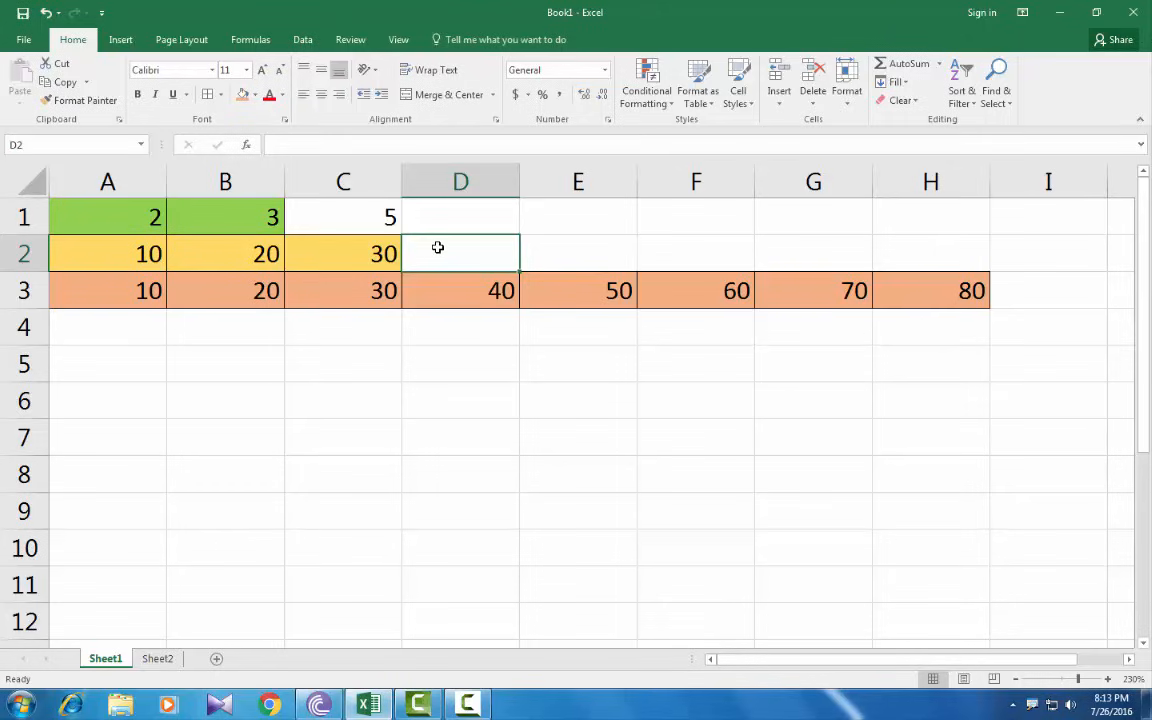
Step: Add the three yellow cells of row 2 with the formula =A2+B2+C2 in cell D2
{"action": "type", "text": "="}
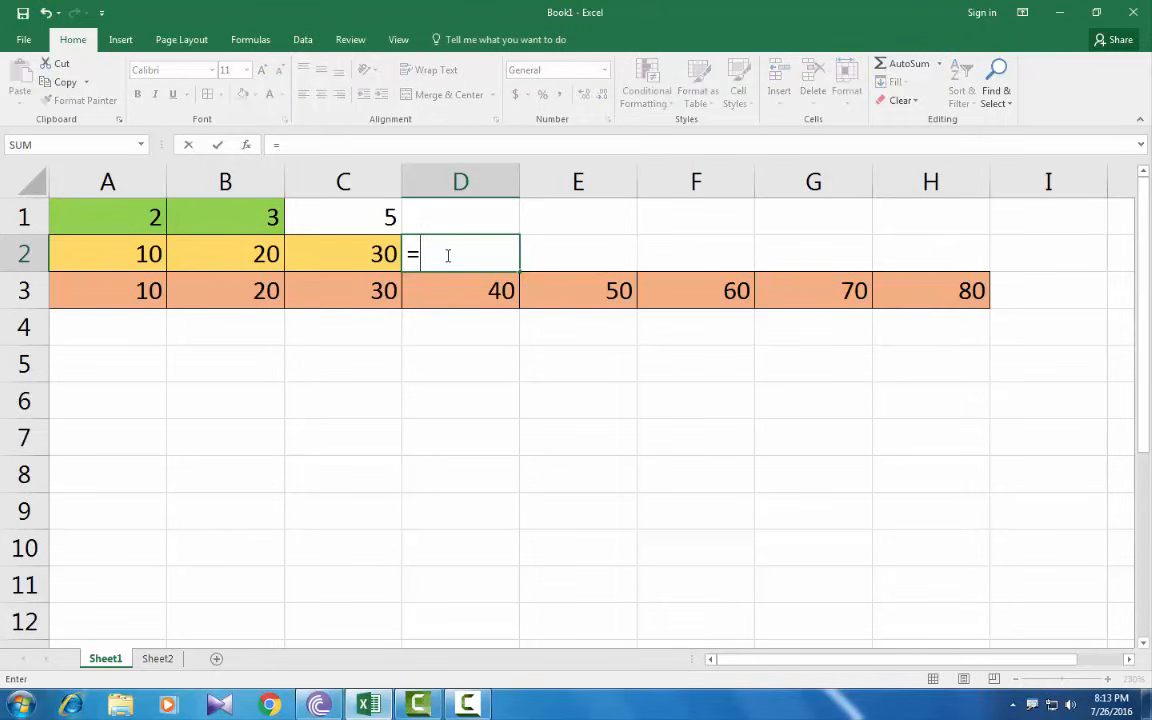
{"action": "left_click", "coordinate": [131, 253]}
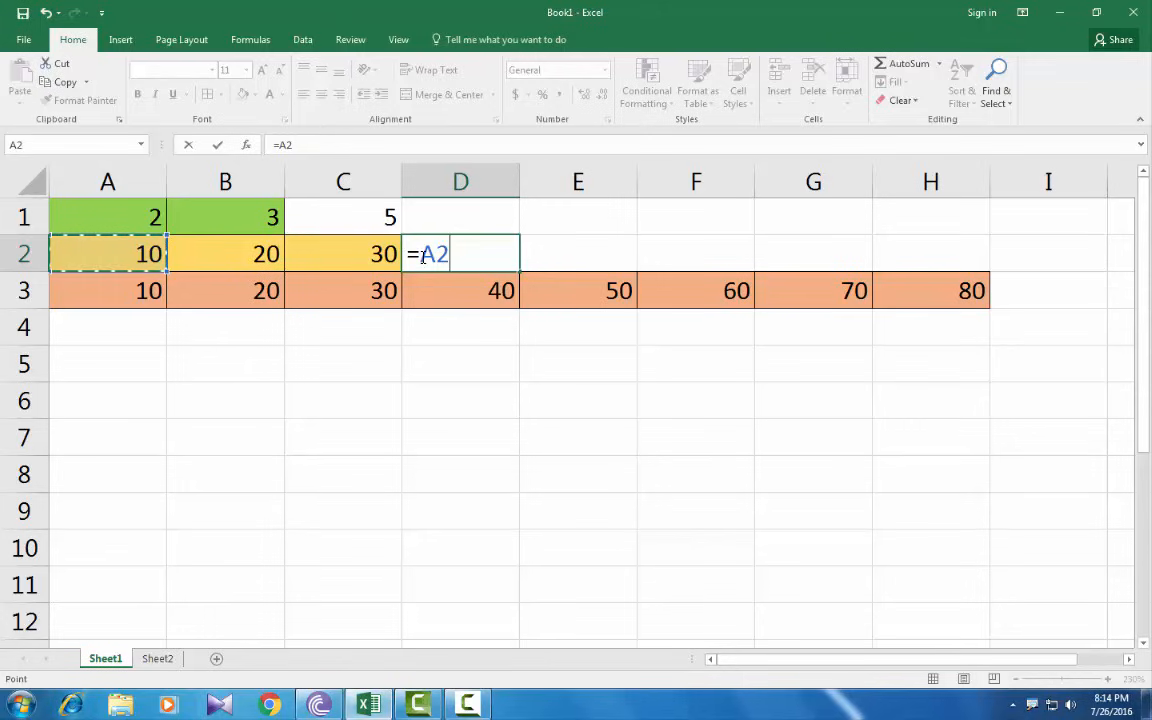
{"action": "type", "text": "+"}
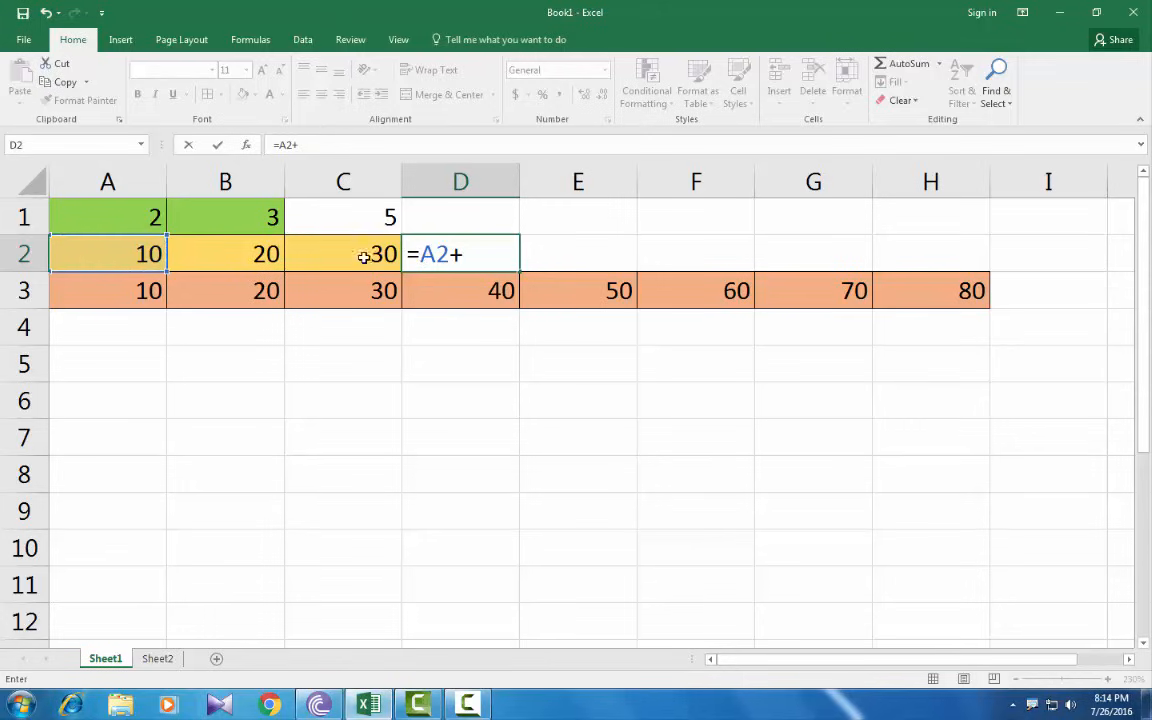
{"action": "left_click", "coordinate": [217, 252]}
{"action": "type", "text": "+"}
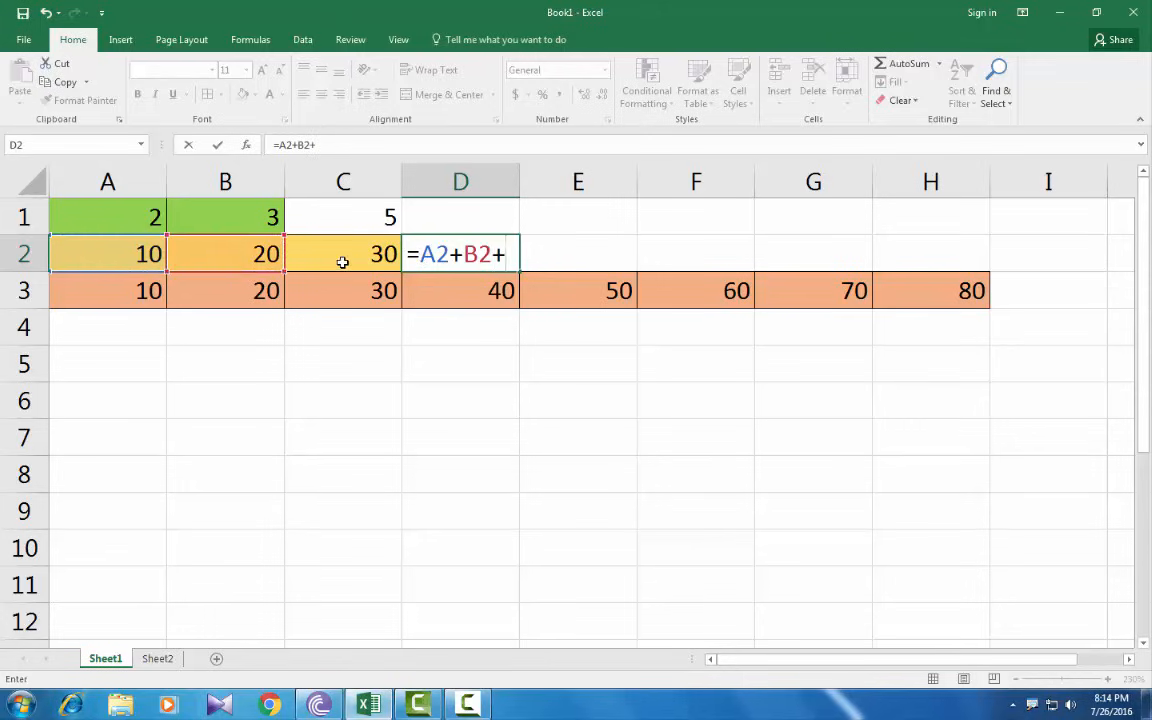
{"action": "left_click", "coordinate": [343, 258]}
{"action": "key", "text": "Return"}
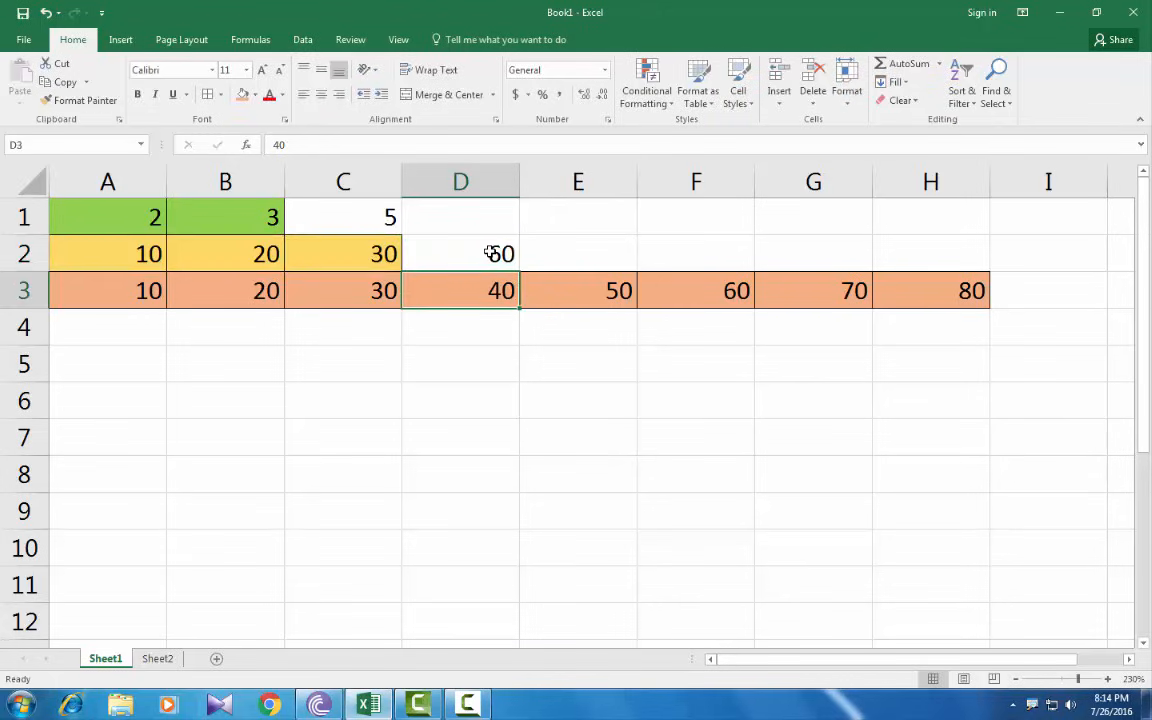
{"action": "left_click", "coordinate": [490, 253]}
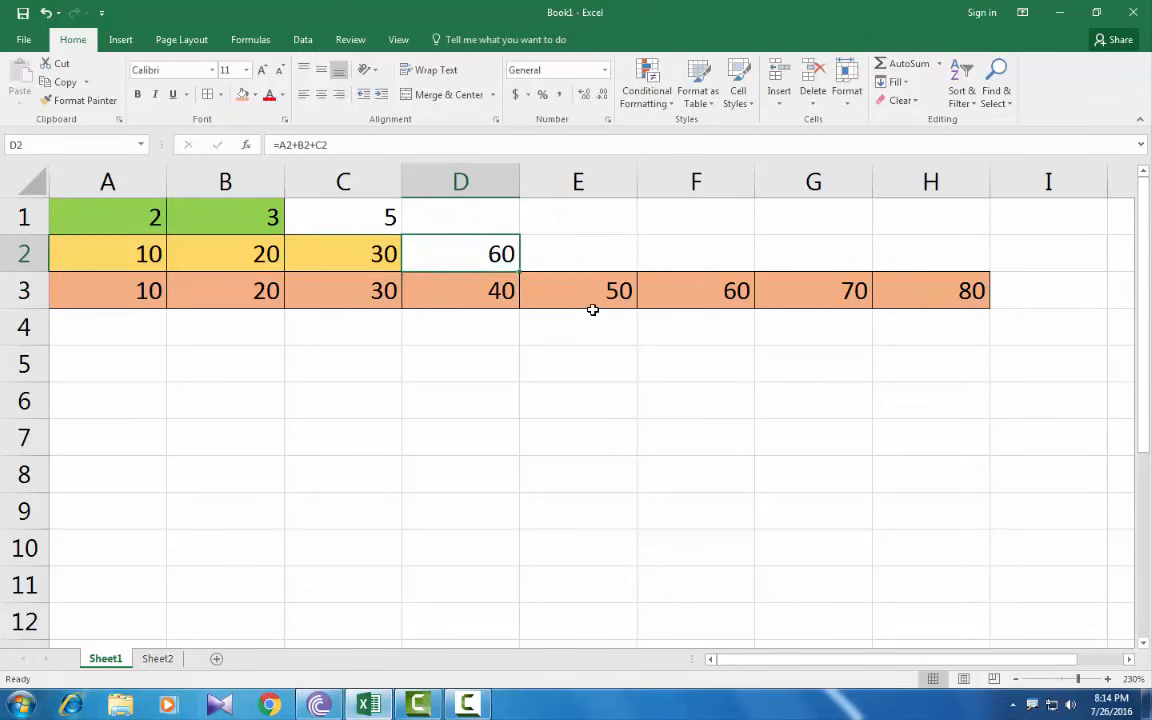
Step: Total the row 3 values in cell I3 with the formula =sum(A3:H3)
{"action": "left_click", "coordinate": [1048, 293]}
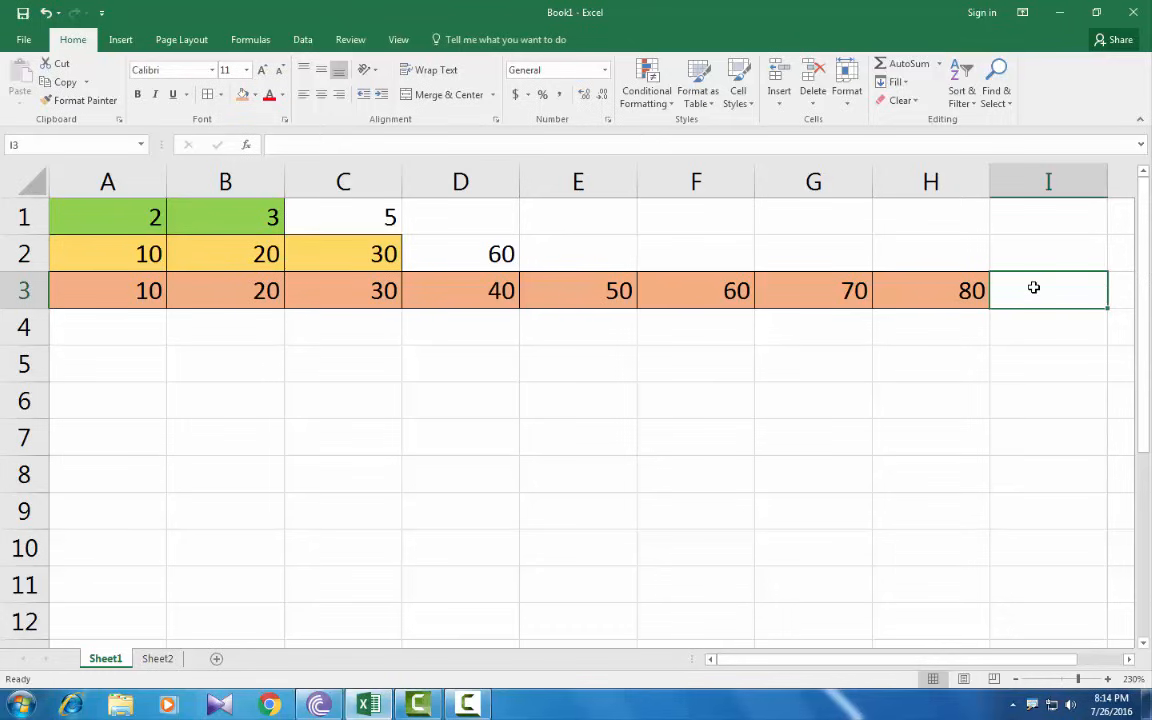
{"action": "type", "text": "="}
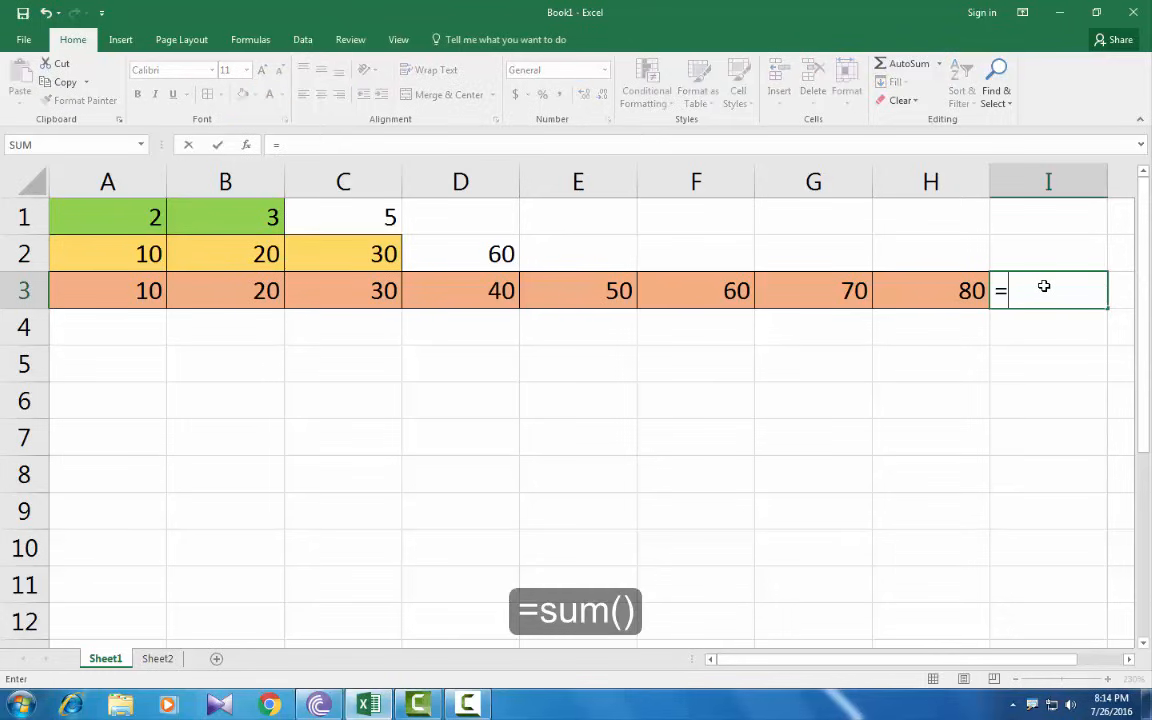
{"action": "type", "text": "sum"}
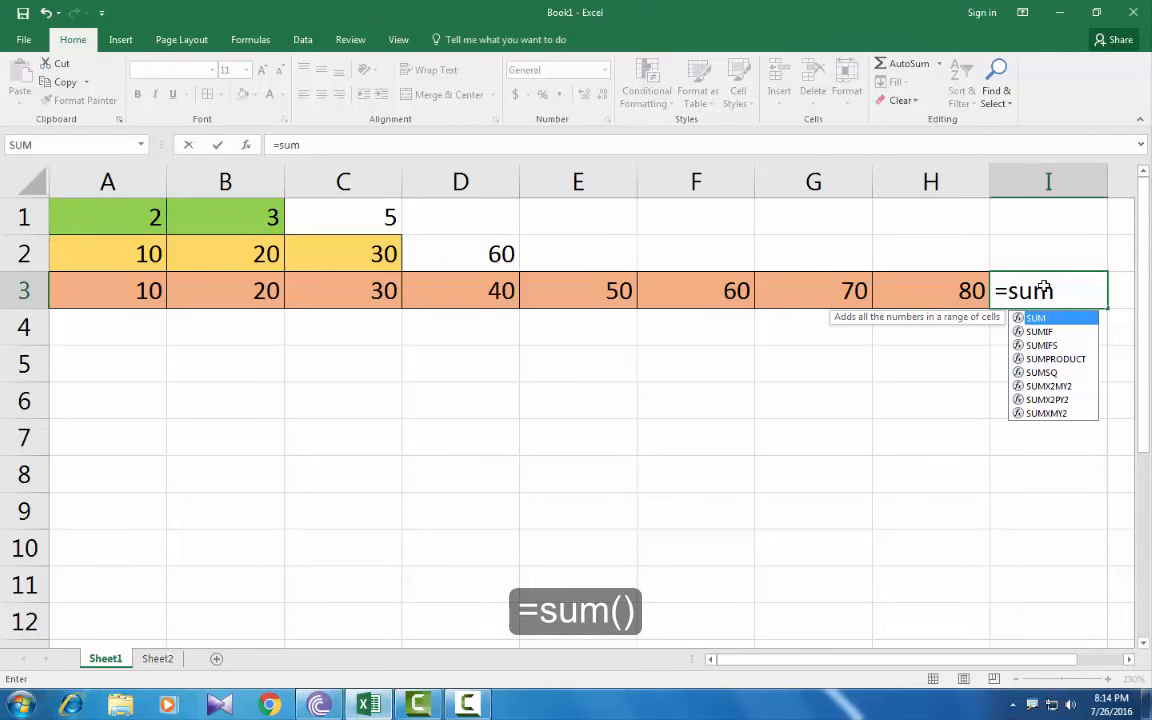
{"action": "type", "text": "("}
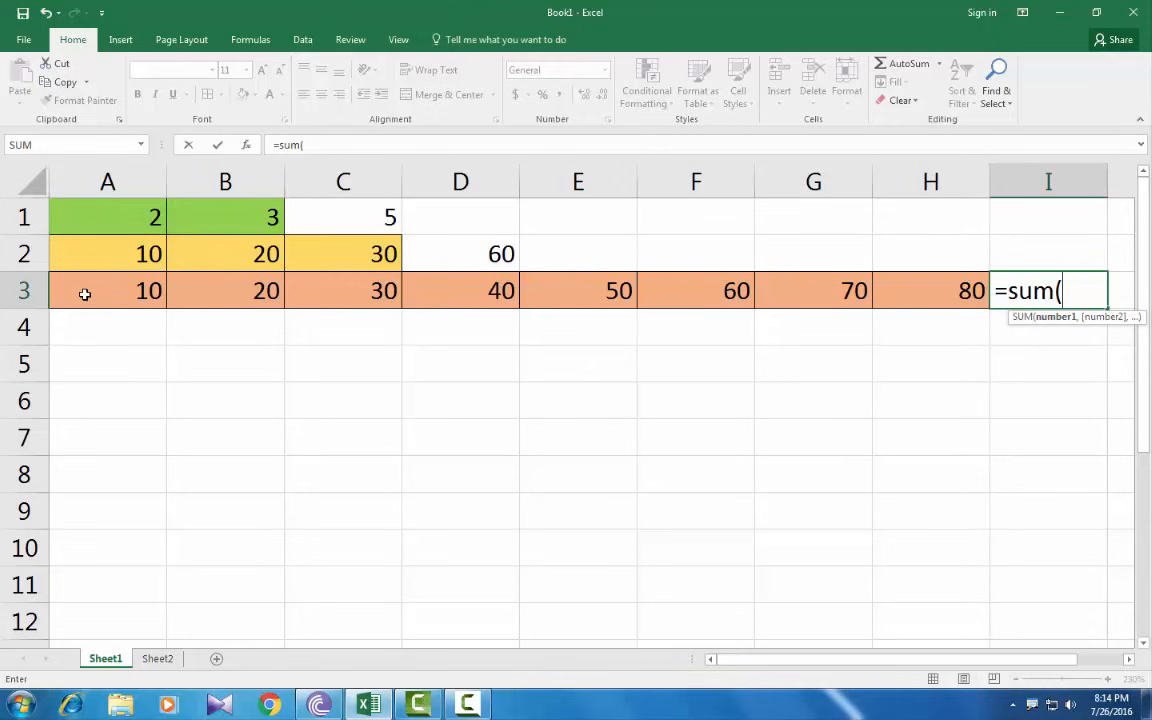
{"action": "left_click_drag", "start_coordinate": [85, 293], "coordinate": [920, 293]}
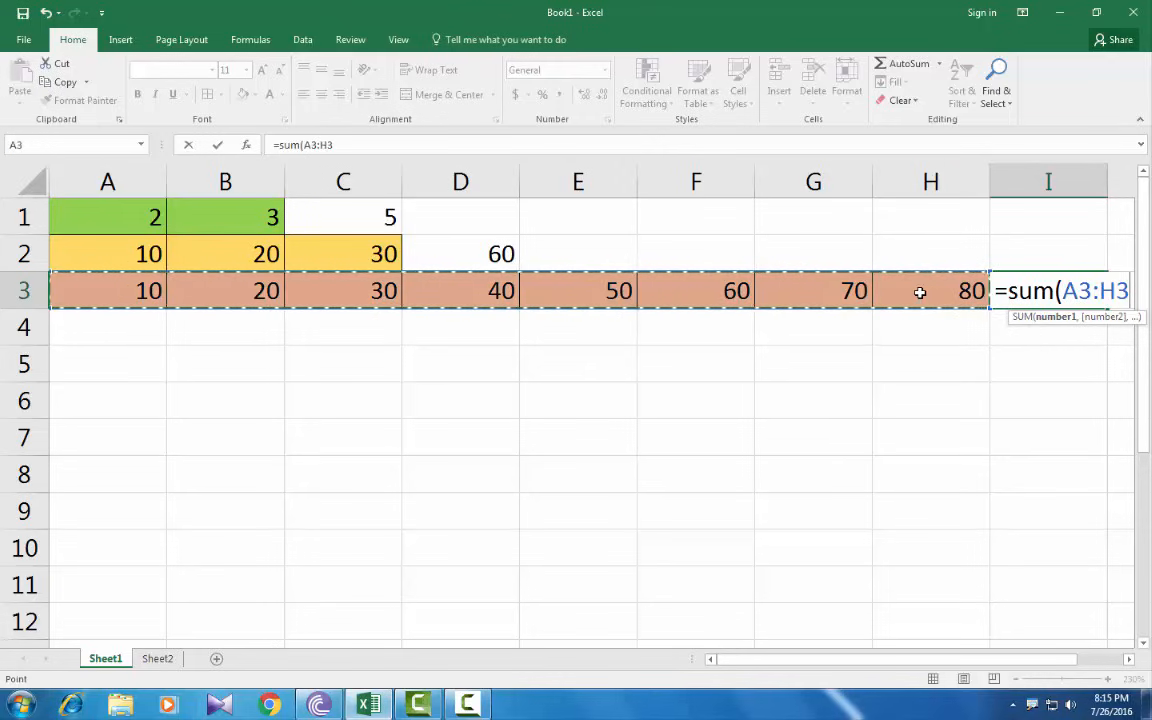
{"action": "type", "text": ")"}
{"action": "key", "text": "Return"}
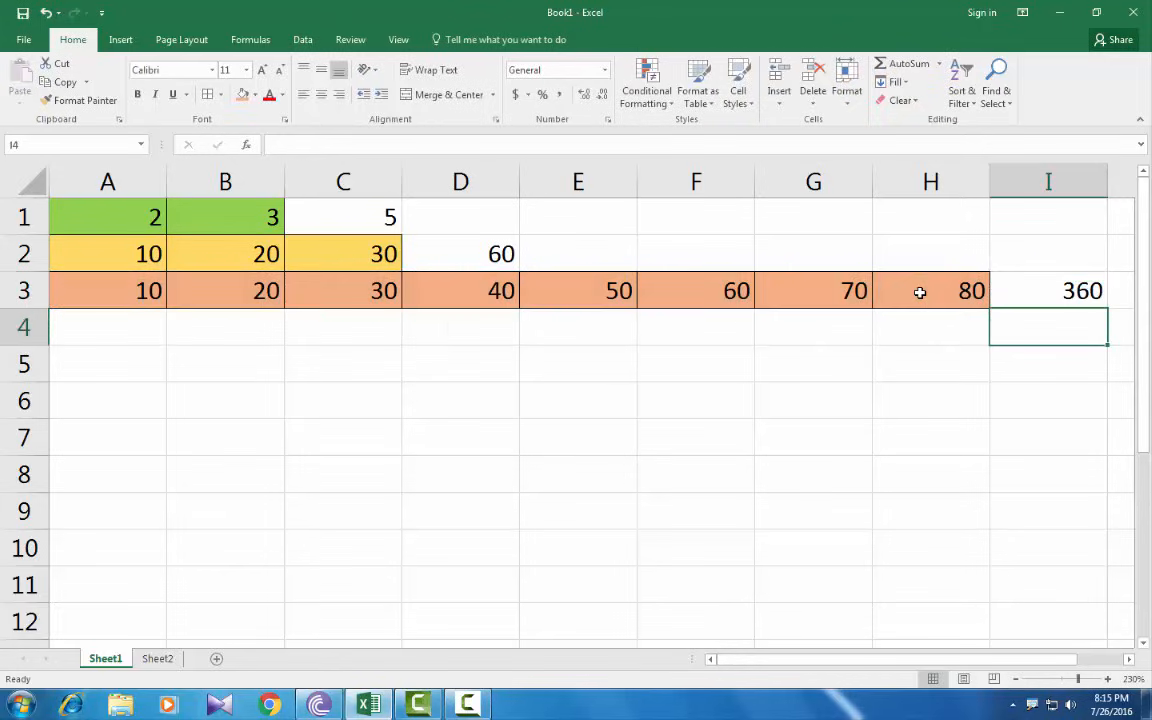
Step: Clear the addition formula from cell D2
{"action": "left_click", "coordinate": [343, 217]}
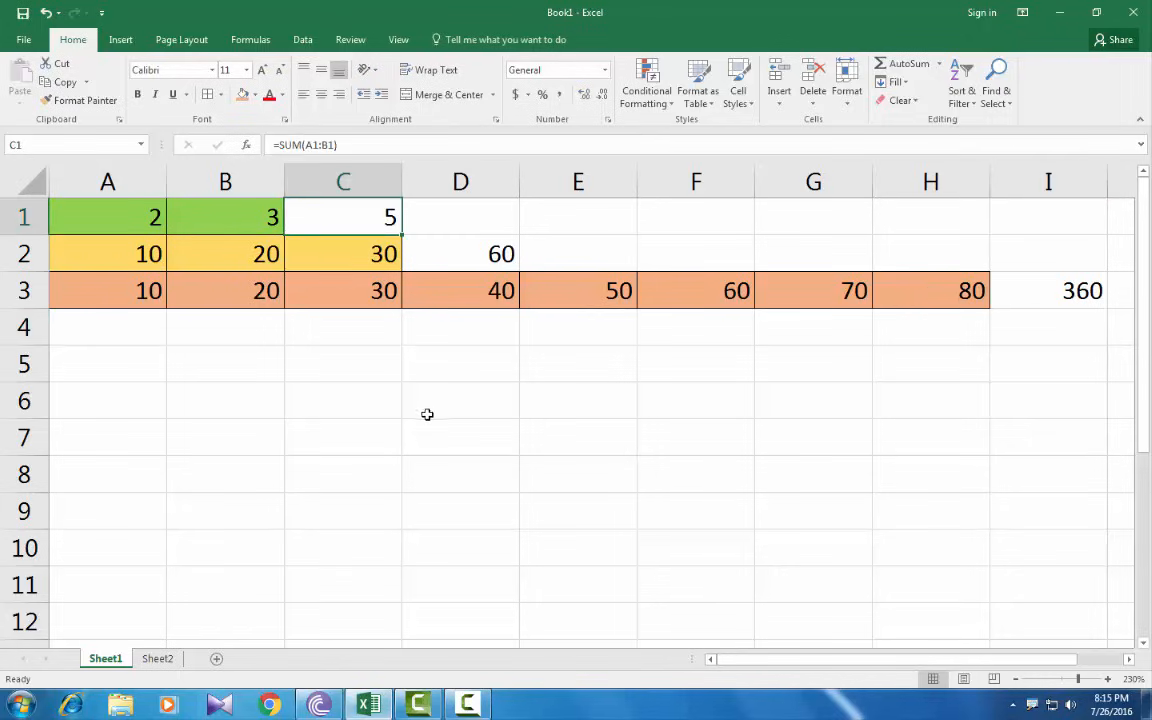
{"action": "left_click", "coordinate": [484, 255]}
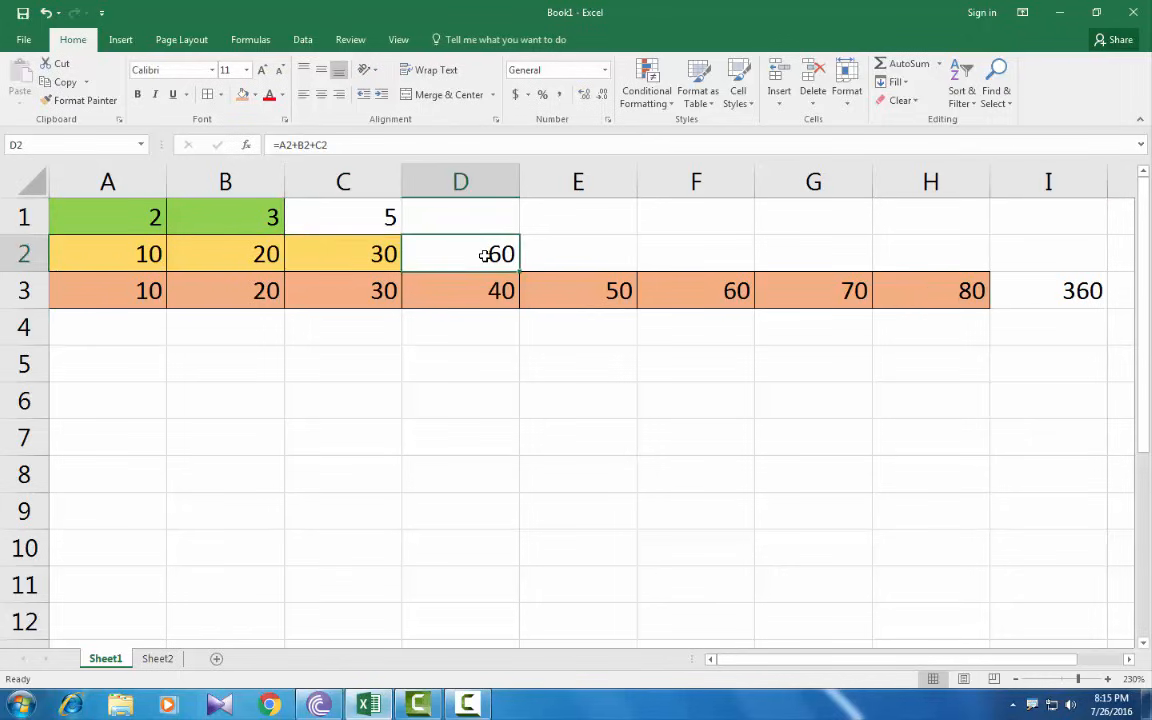
{"action": "key", "text": "Delete"}
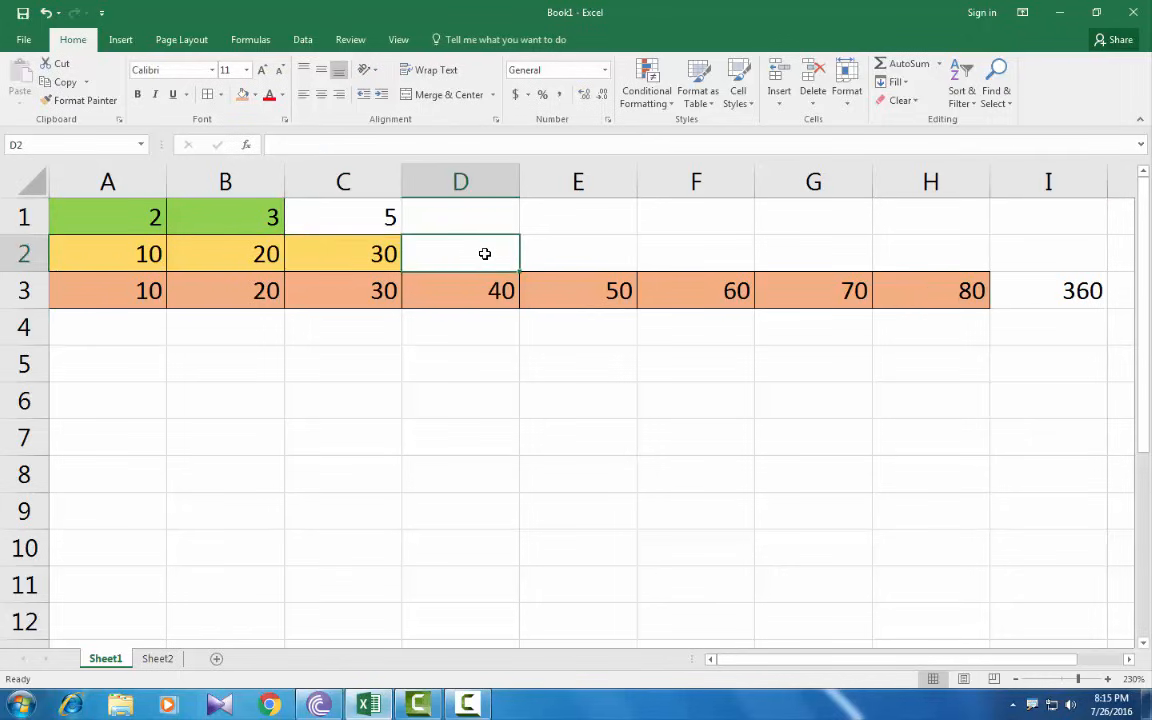
Step: Total the three yellow cells of row 2 with the formula =sum(A2:C2) in cell D2
{"action": "type", "text": "=sum("}
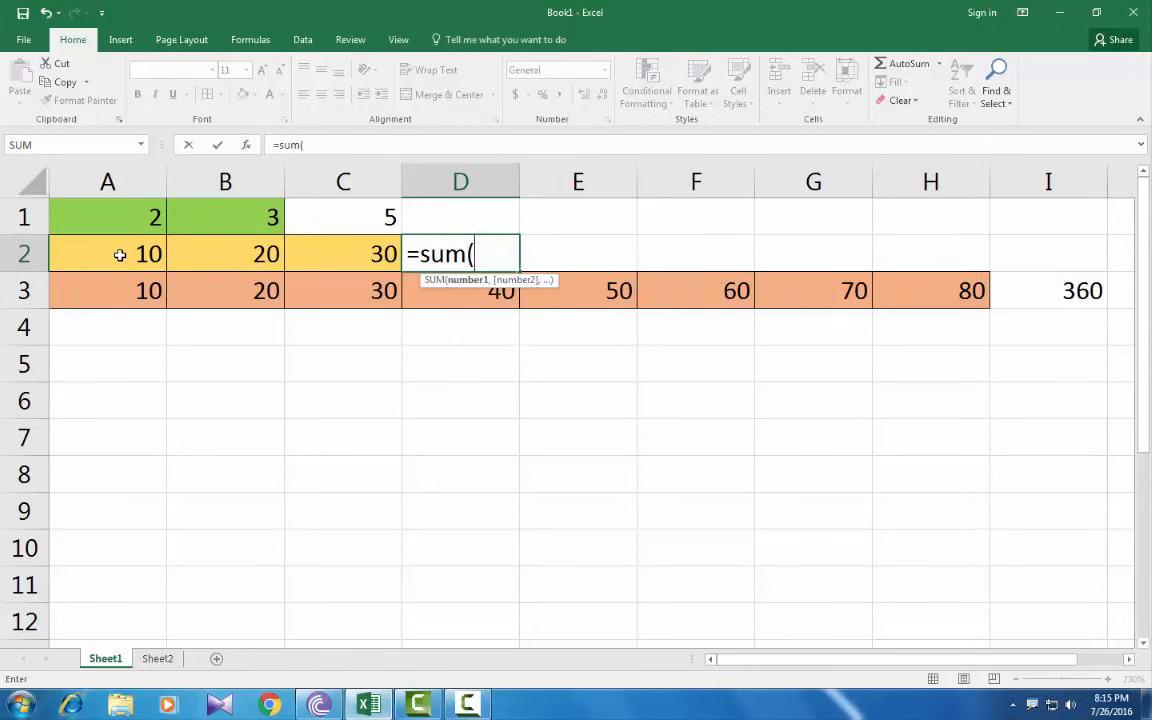
{"action": "left_click_drag", "start_coordinate": [110, 254], "coordinate": [334, 254]}
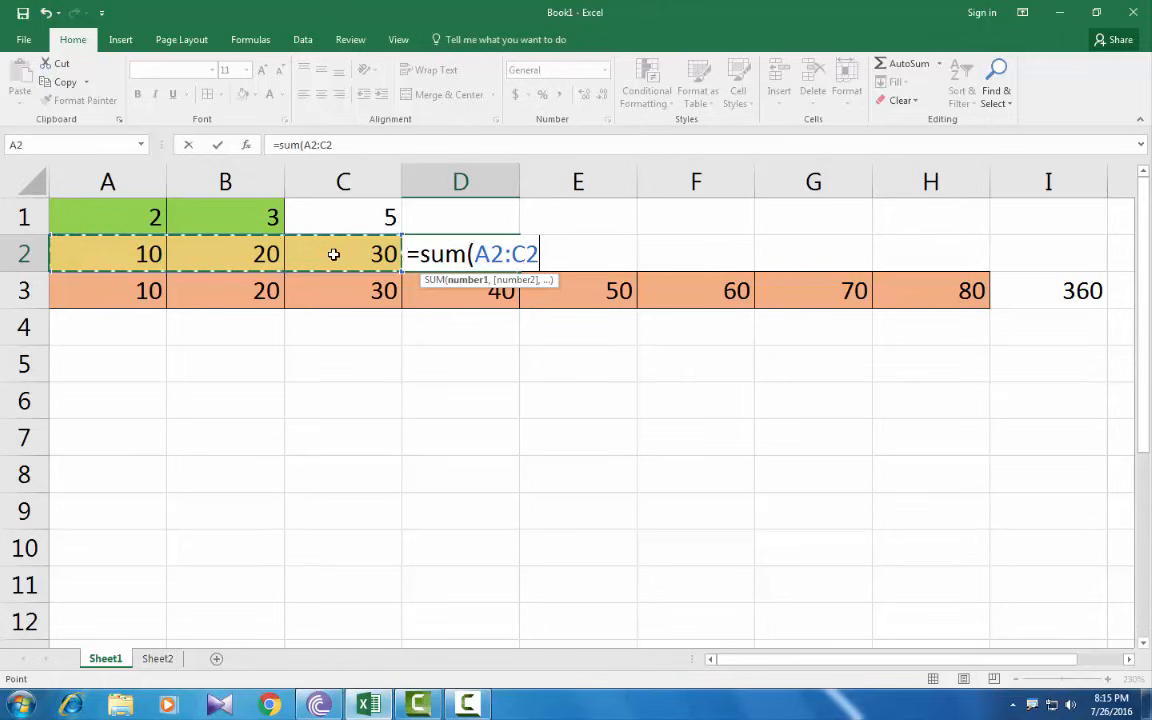
{"action": "type", "text": ")"}
{"action": "key", "text": "Return"}
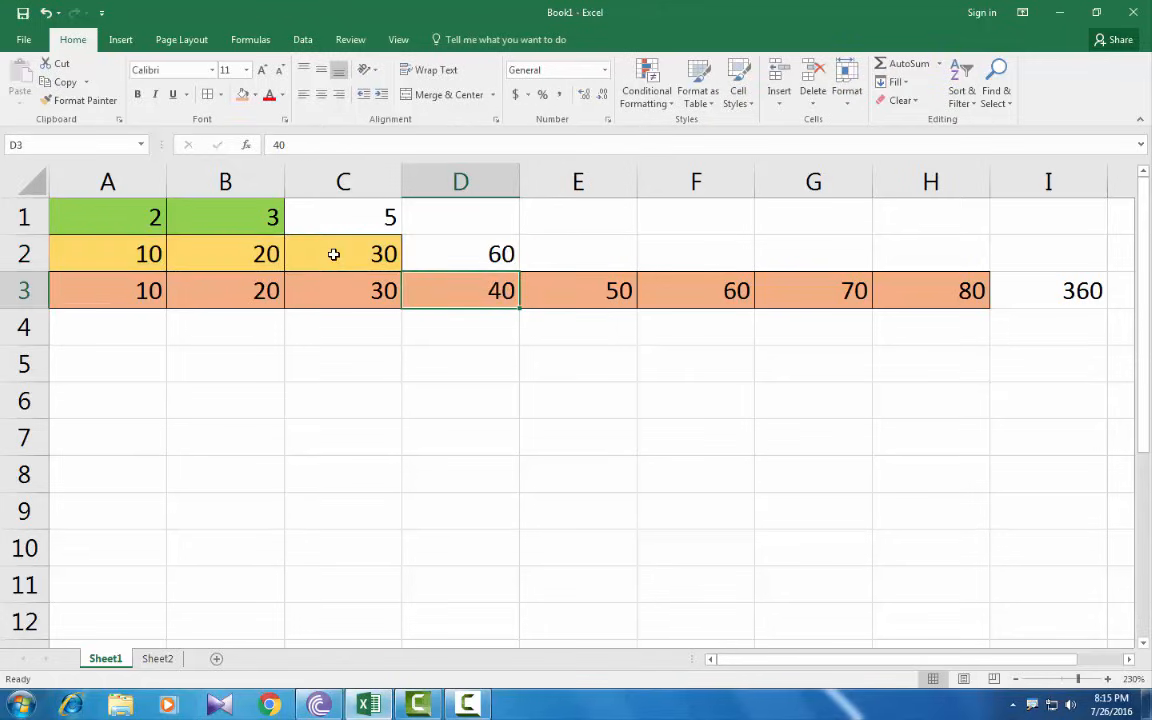
{"action": "left_click", "coordinate": [420, 240]}
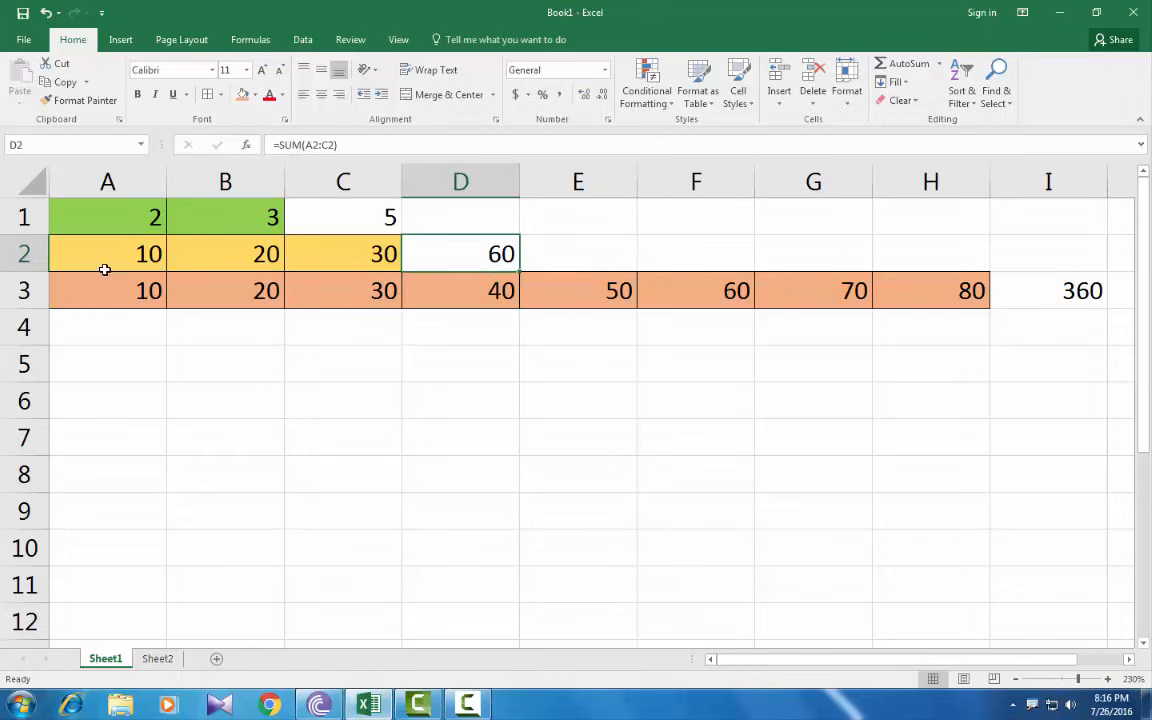
Step: Total the first three values of column A with the formula =sum(A1:A3) in cell A4
{"action": "left_click_drag", "start_coordinate": [104, 215], "coordinate": [105, 300]}
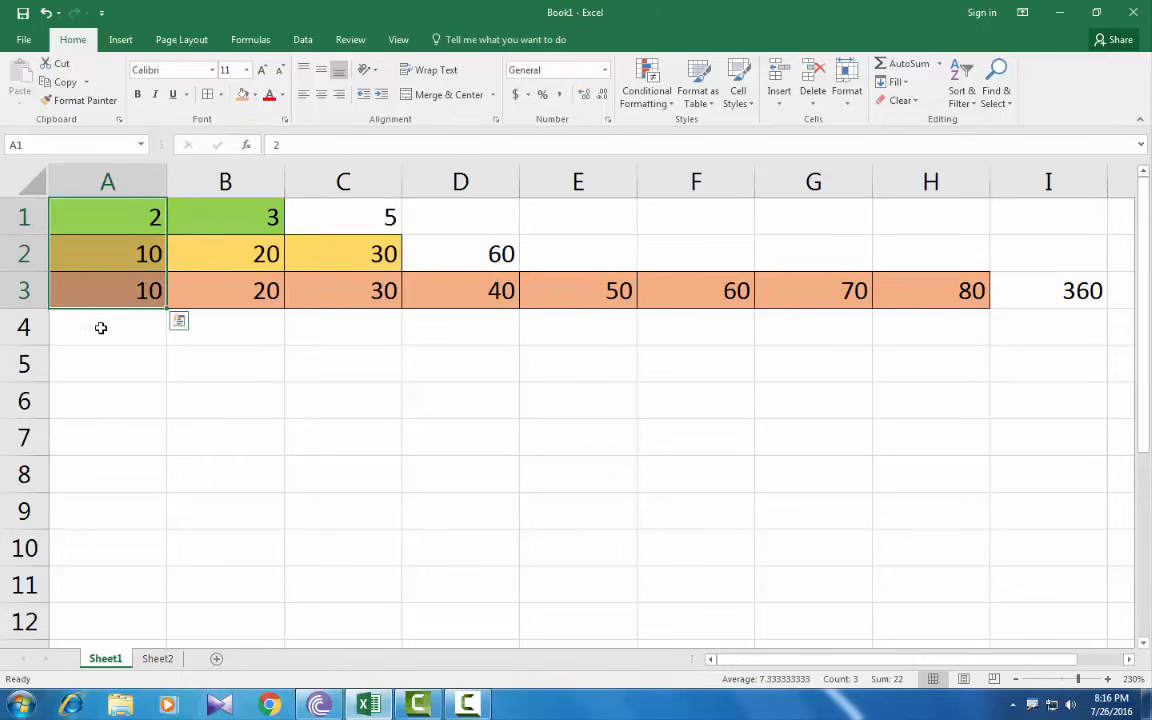
{"action": "left_click", "coordinate": [99, 339]}
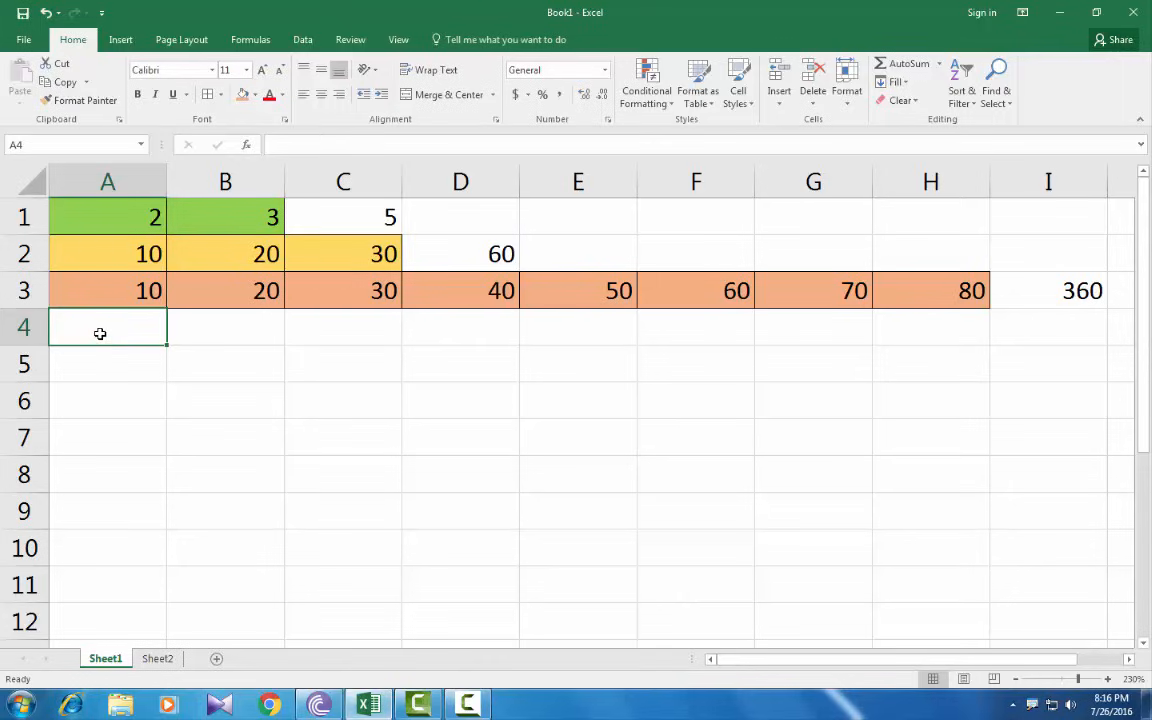
{"action": "type", "text": "="}
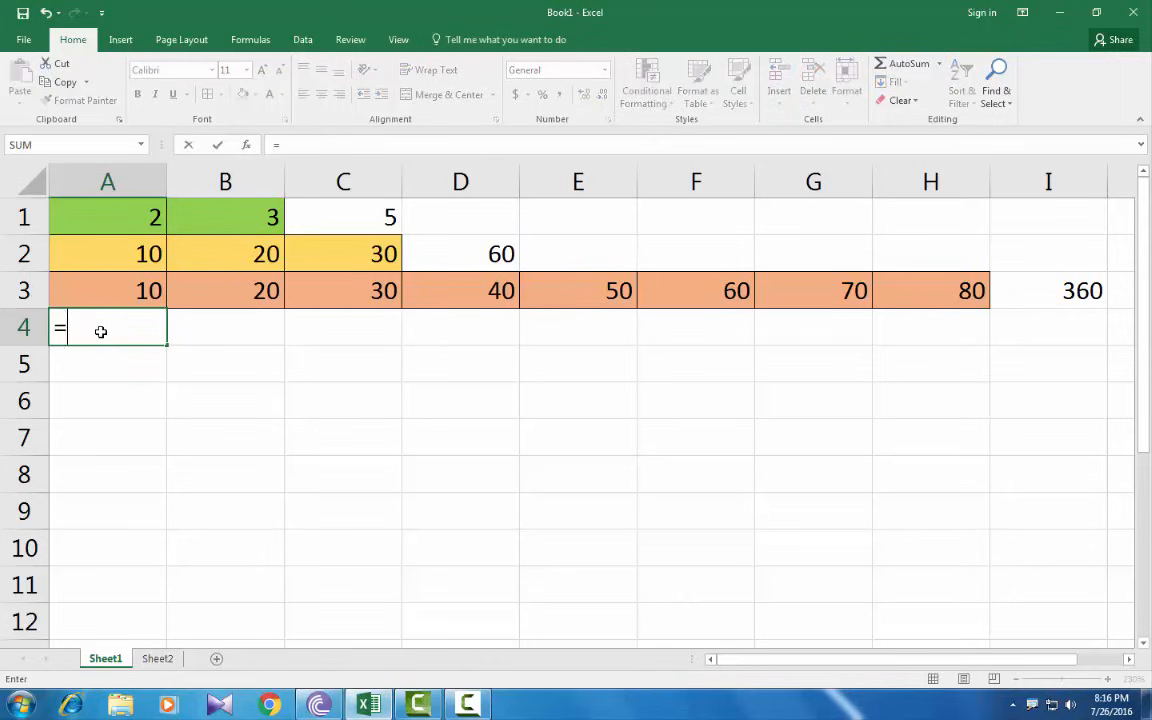
{"action": "type", "text": "sum("}
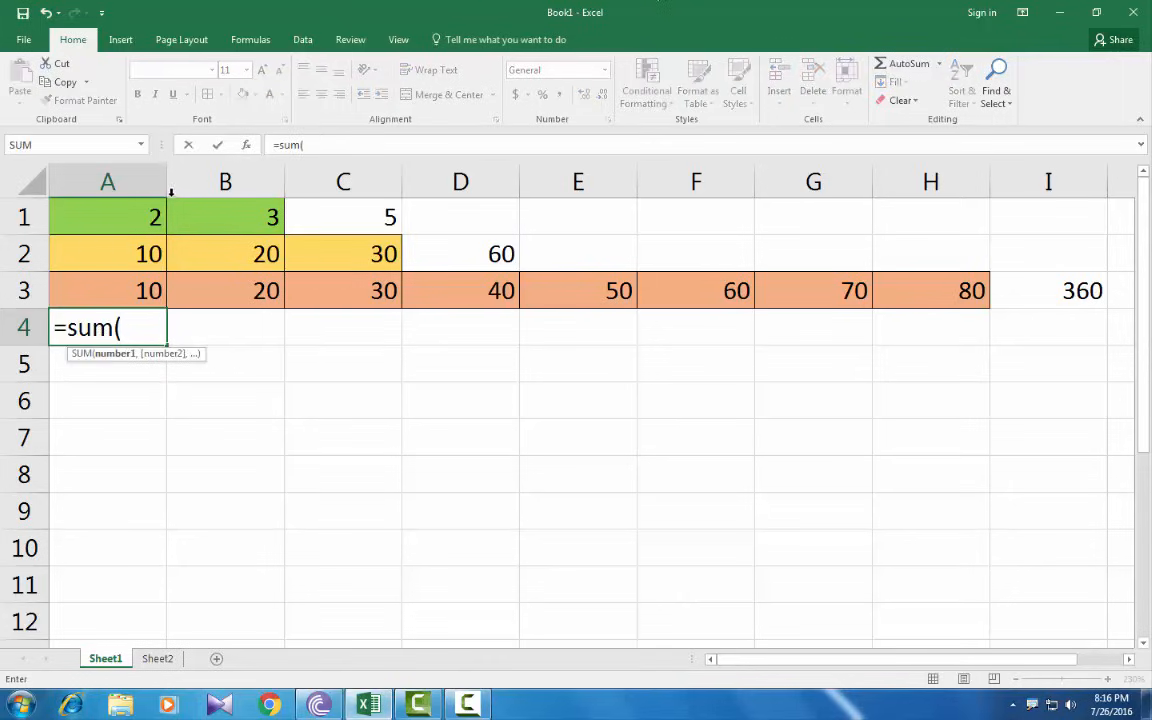
{"action": "left_click_drag", "start_coordinate": [123, 222], "coordinate": [127, 302]}
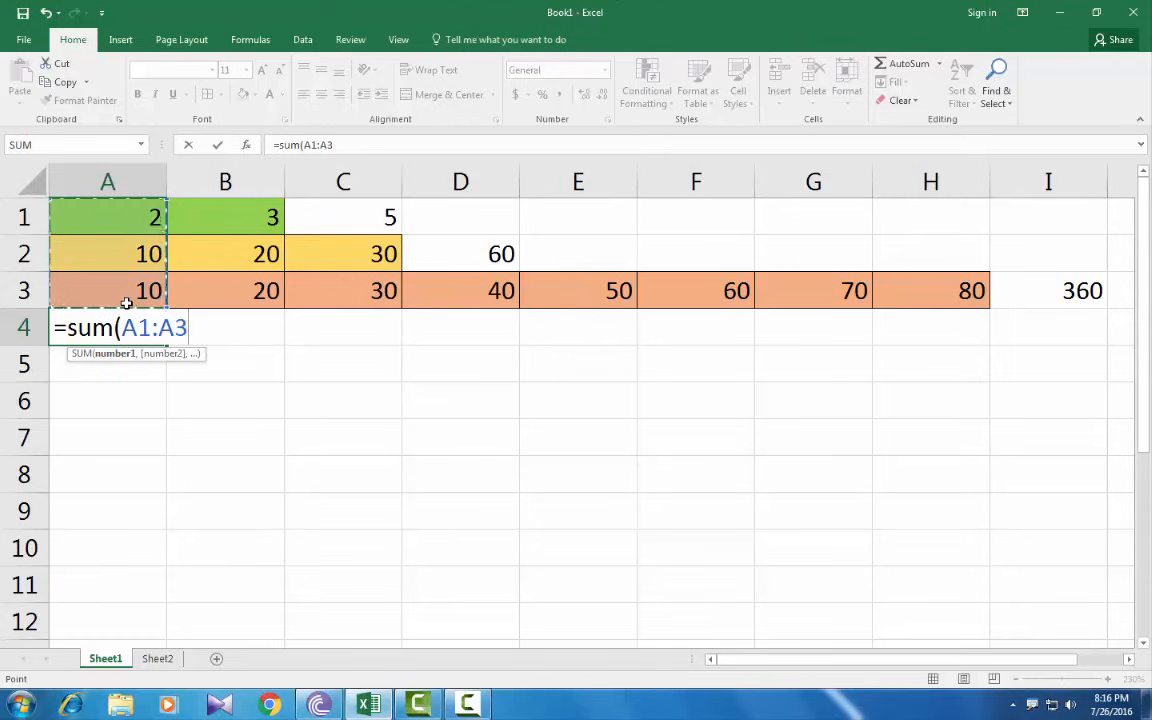
{"action": "type", "text": ")"}
{"action": "key", "text": "Return"}
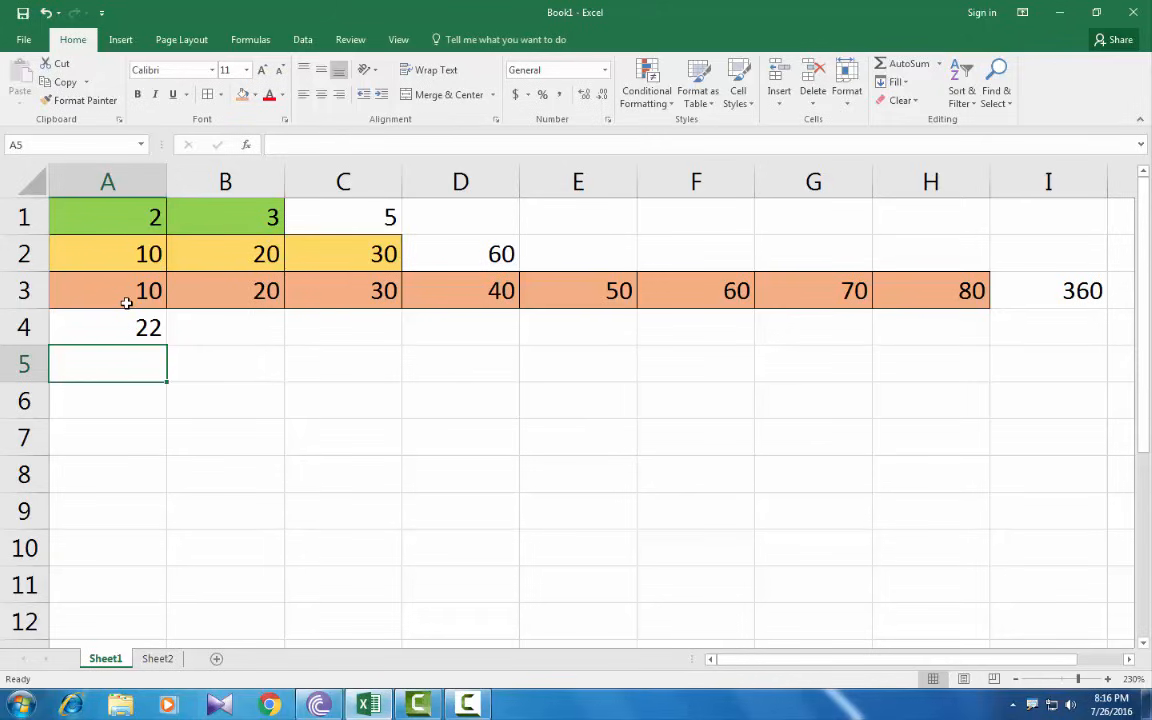
Step: Total the first three values of column B with the formula =SUM(B1:B3) in cell B4
{"action": "left_click", "coordinate": [226, 331]}
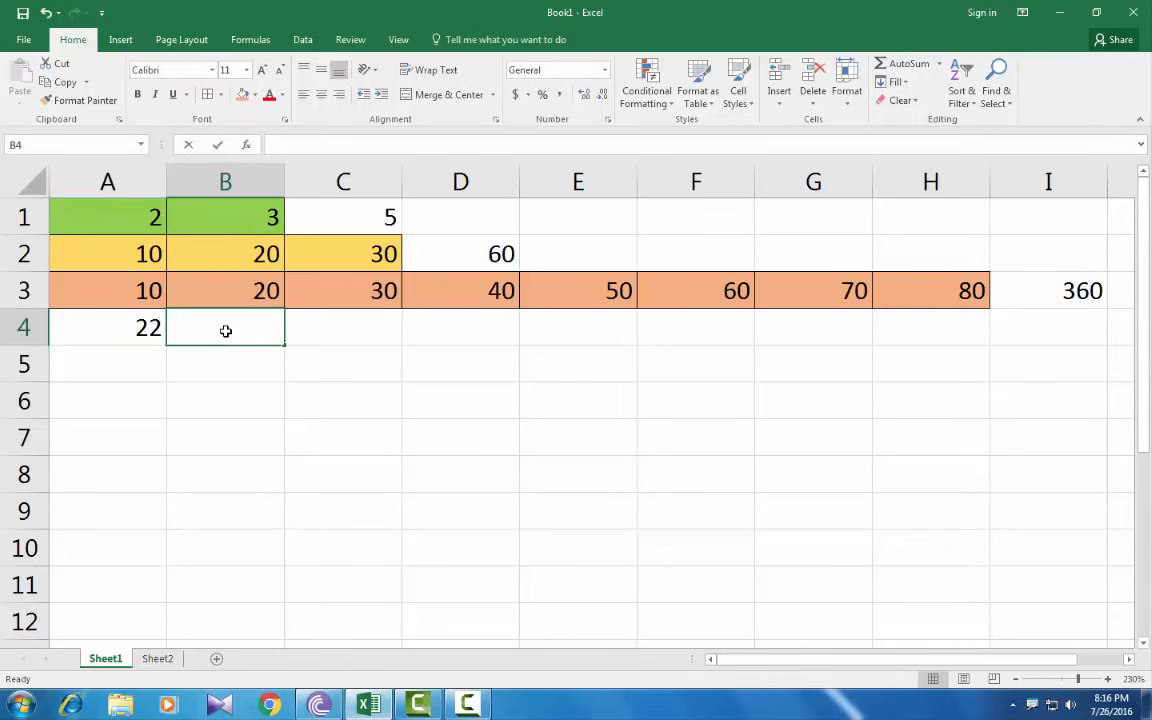
{"action": "type", "text": "=sum"}
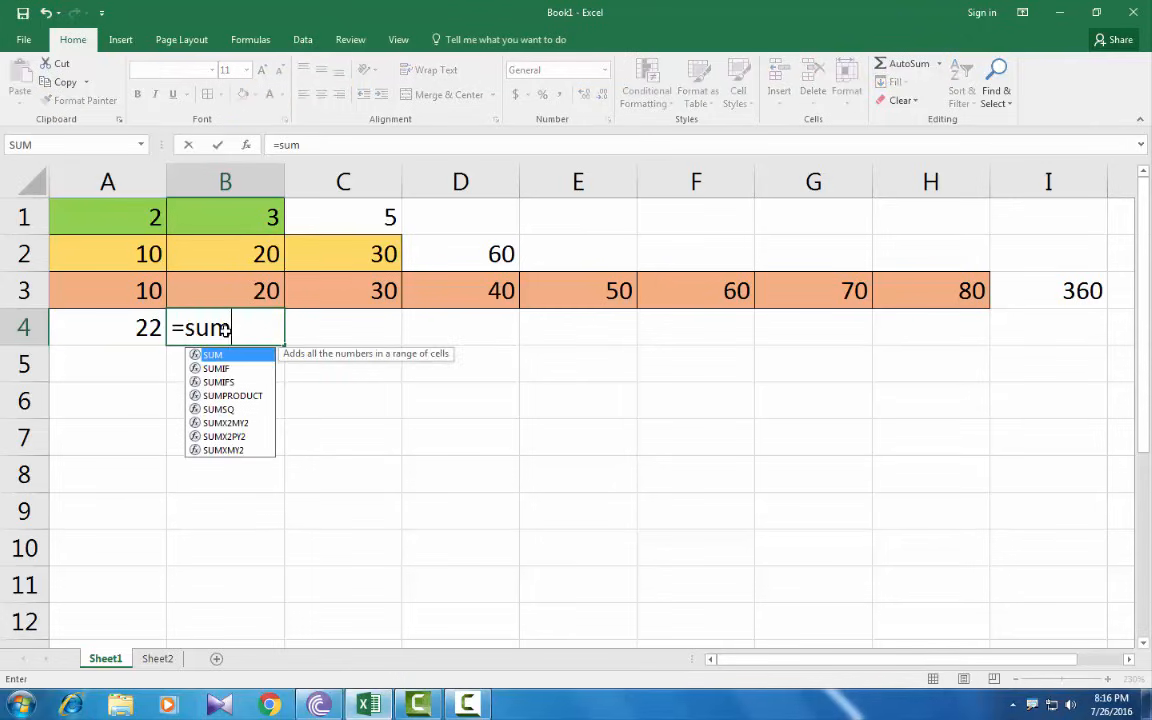
{"action": "key", "text": "Tab"}
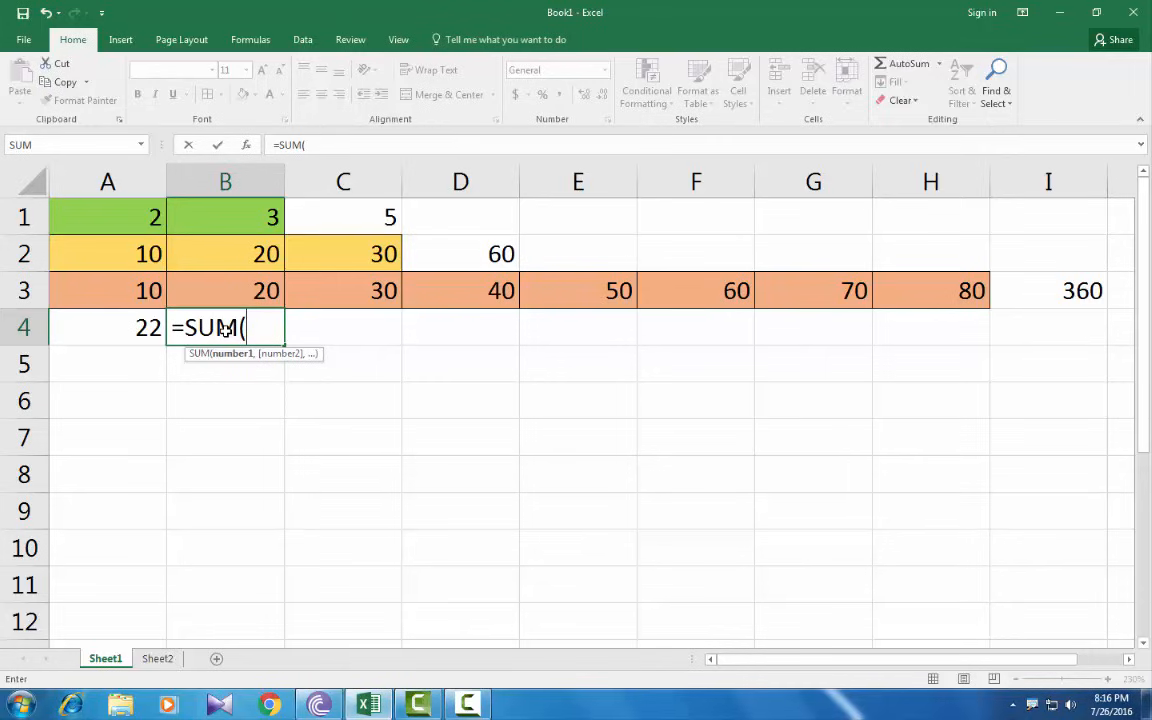
{"action": "left_click_drag", "start_coordinate": [237, 213], "coordinate": [236, 294]}
{"action": "type", "text": ")"}
{"action": "key", "text": "Return"}
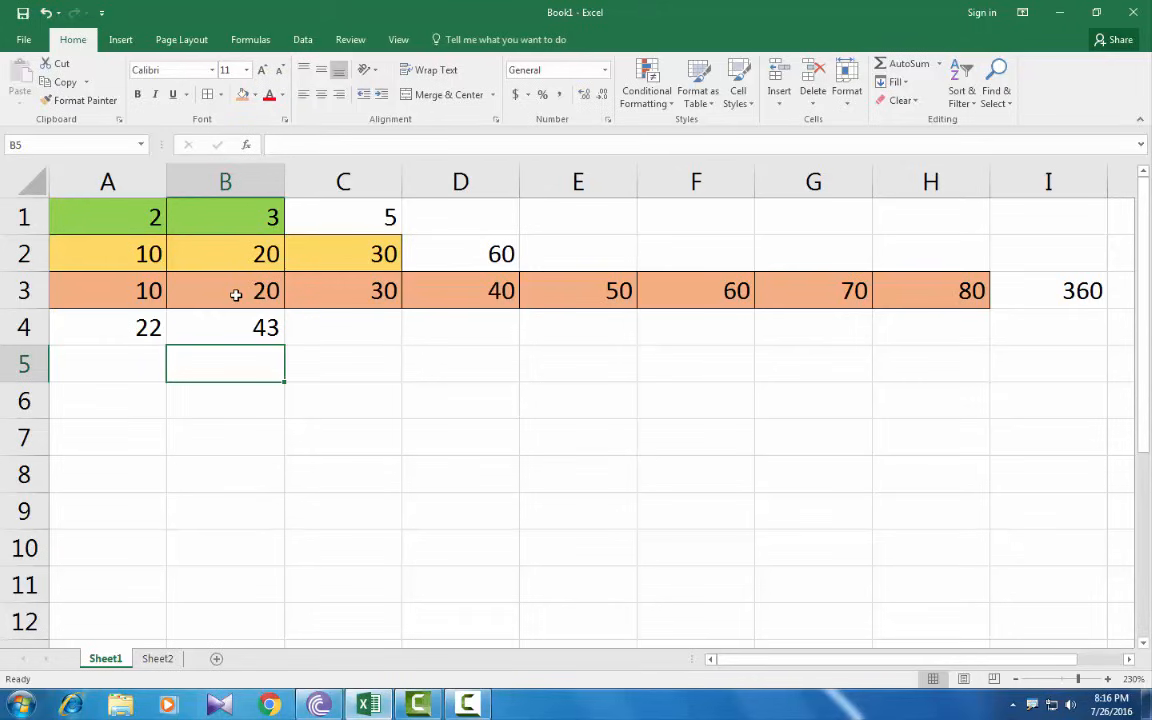
Step: Enter the value 7 in cell D6, away from the coloured rows
{"action": "left_click", "coordinate": [489, 398]}
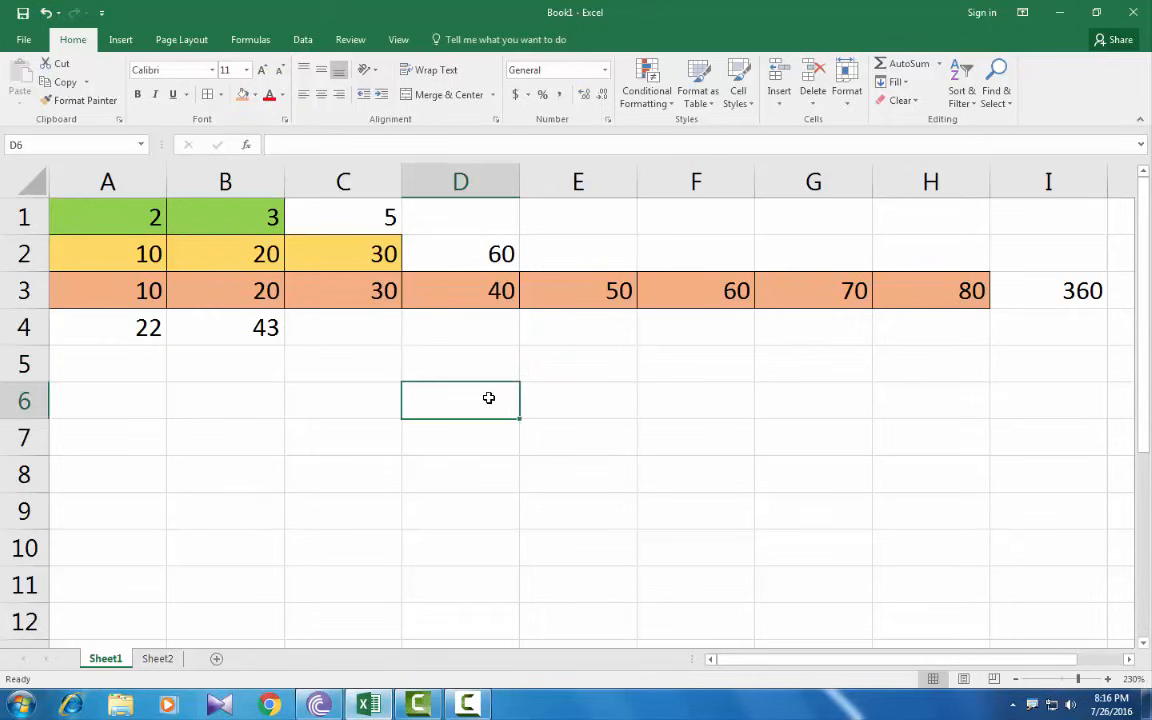
{"action": "type", "text": "7"}
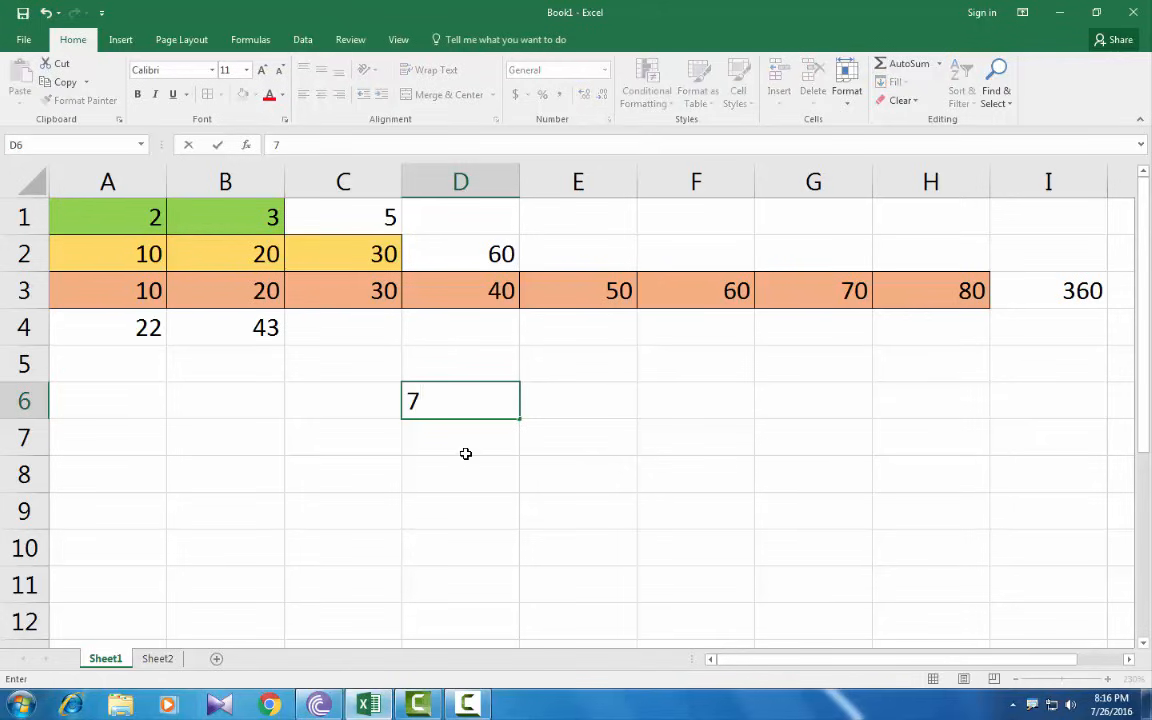
{"action": "key", "text": "Return"}
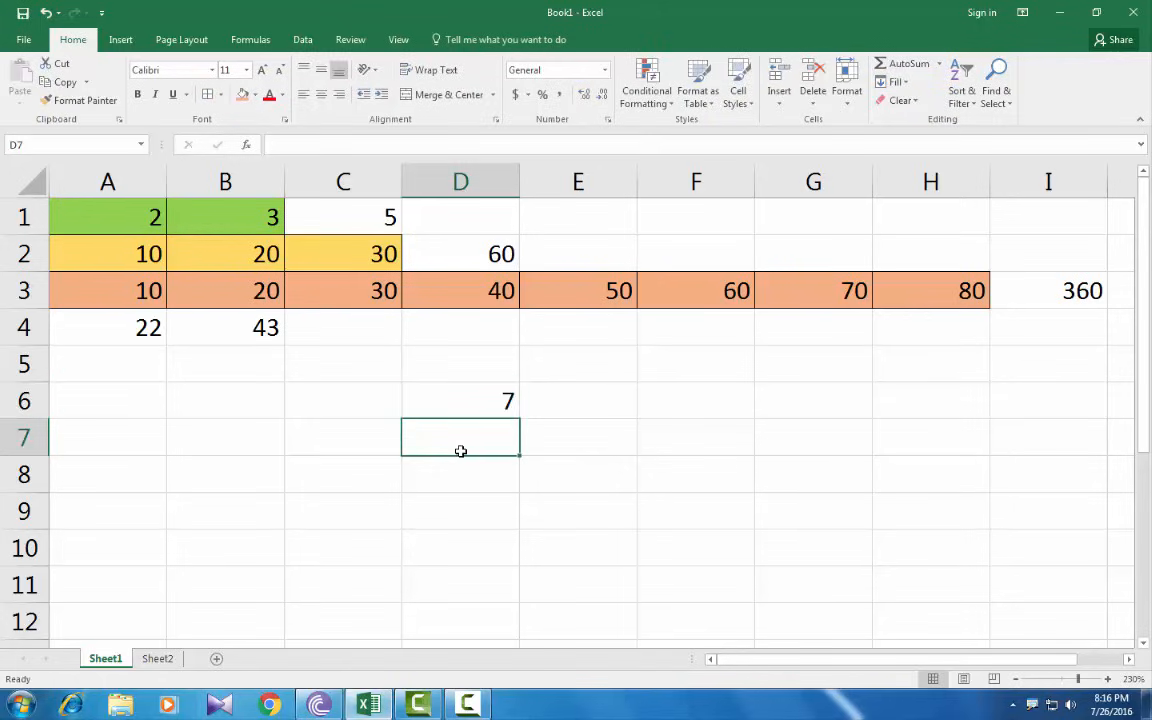
{"action": "left_click", "coordinate": [367, 216]}
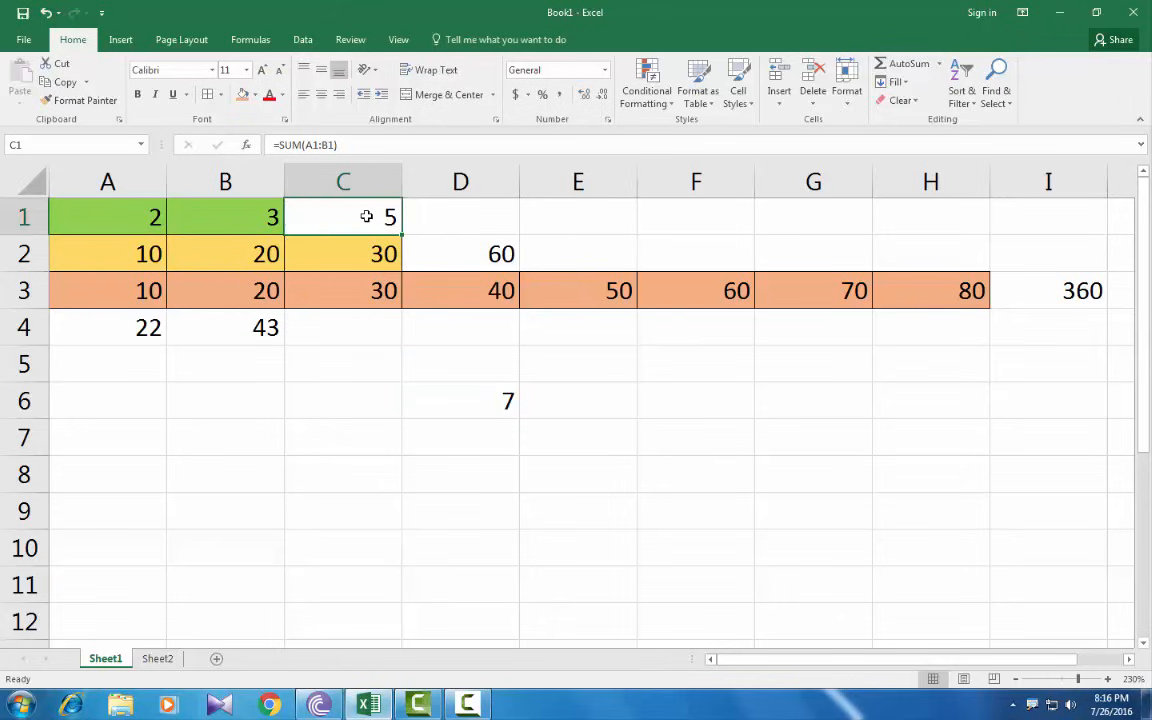
{"action": "left_click", "coordinate": [468, 402]}
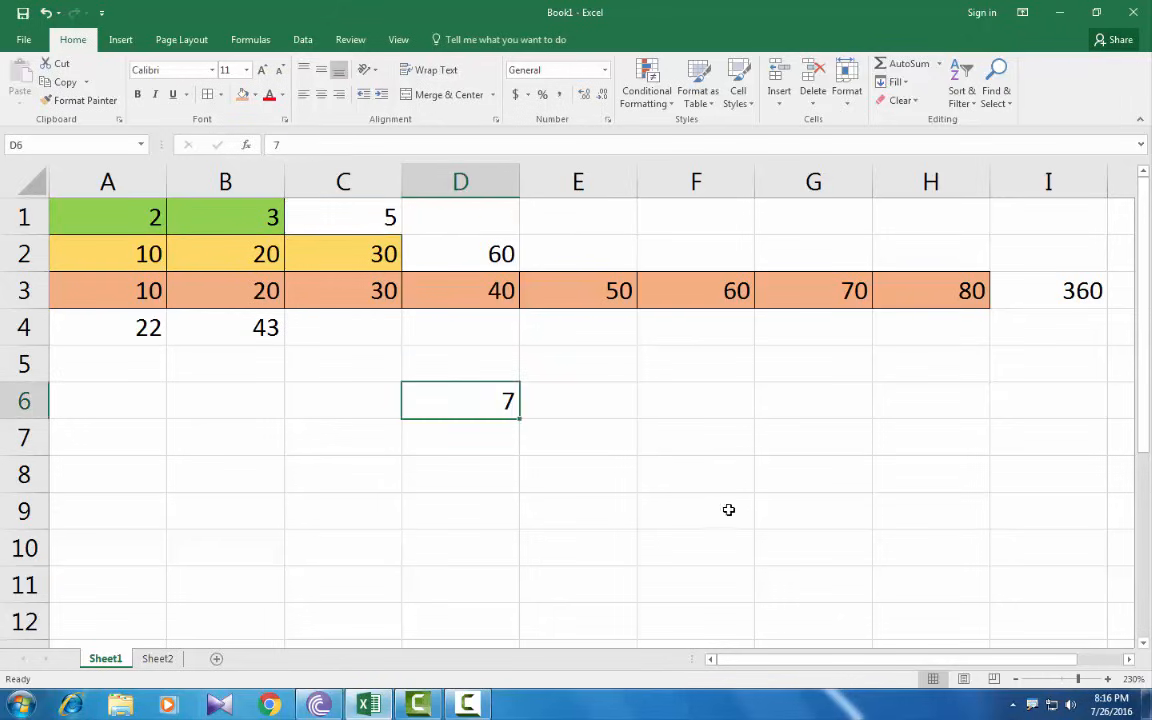
Step: Add the two non-adjacent cells C1 and D6 with the formula =C1+D6 in cell F9
{"action": "left_click", "coordinate": [697, 515]}
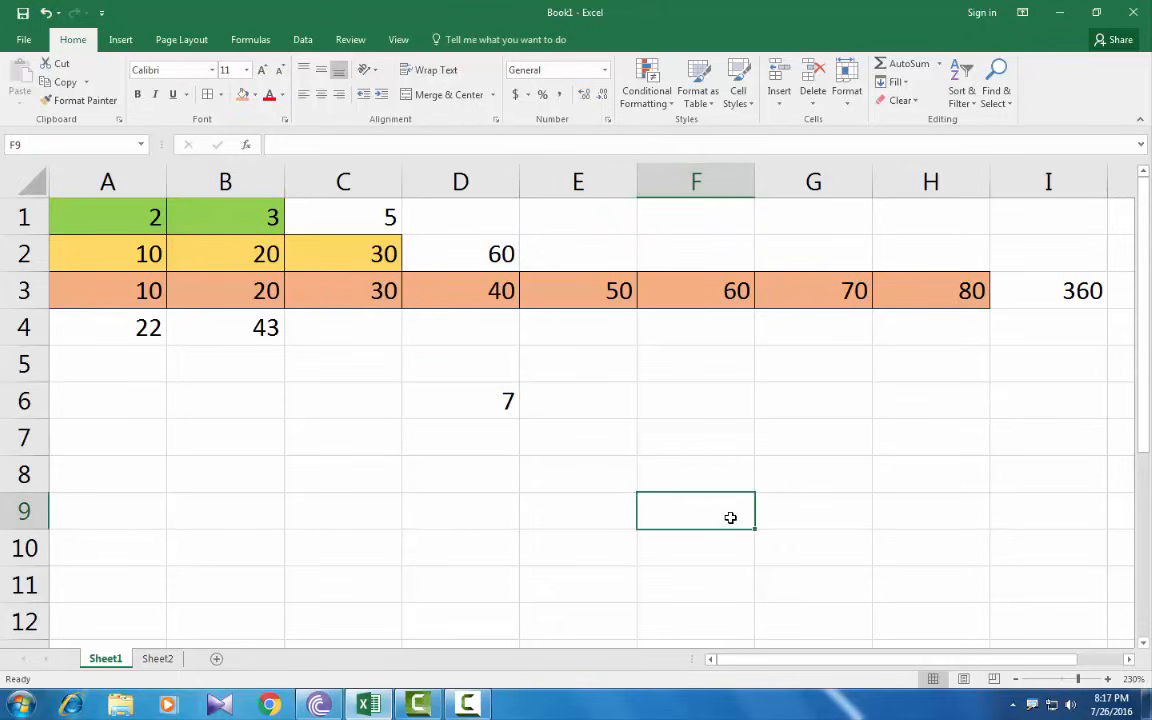
{"action": "type", "text": "="}
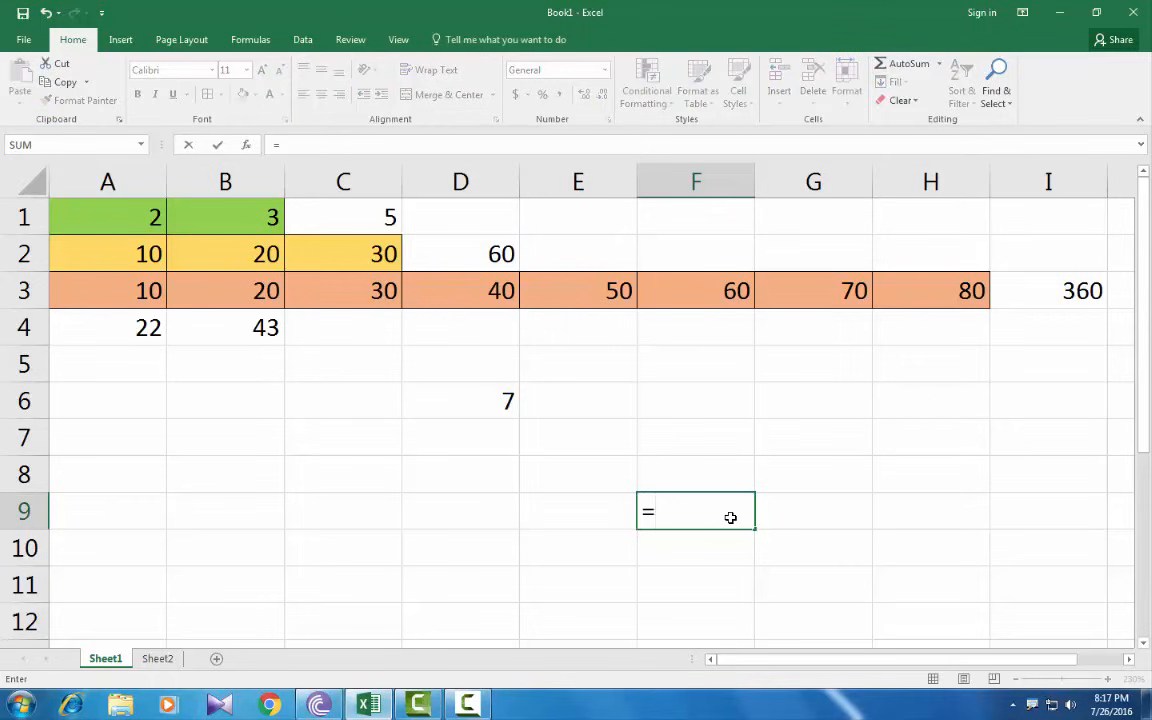
{"action": "type", "text": "sum("}
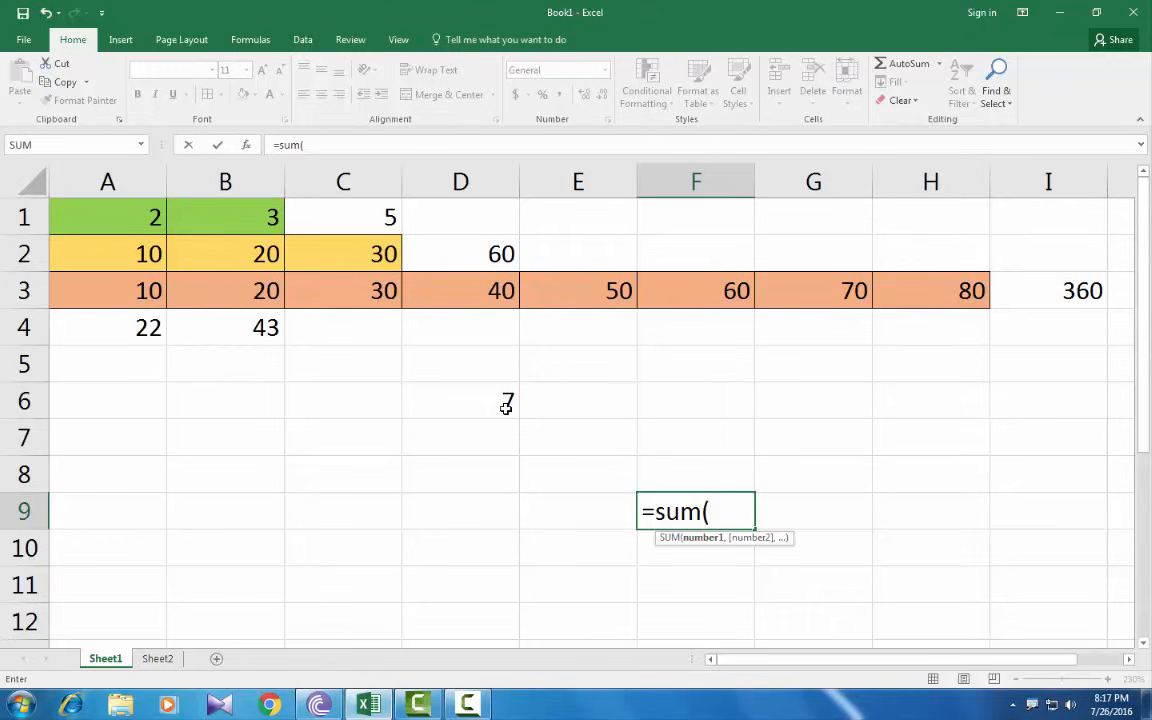
{"action": "key", "text": "BackSpace"}
{"action": "key", "text": "BackSpace"}
{"action": "key", "text": "BackSpace"}
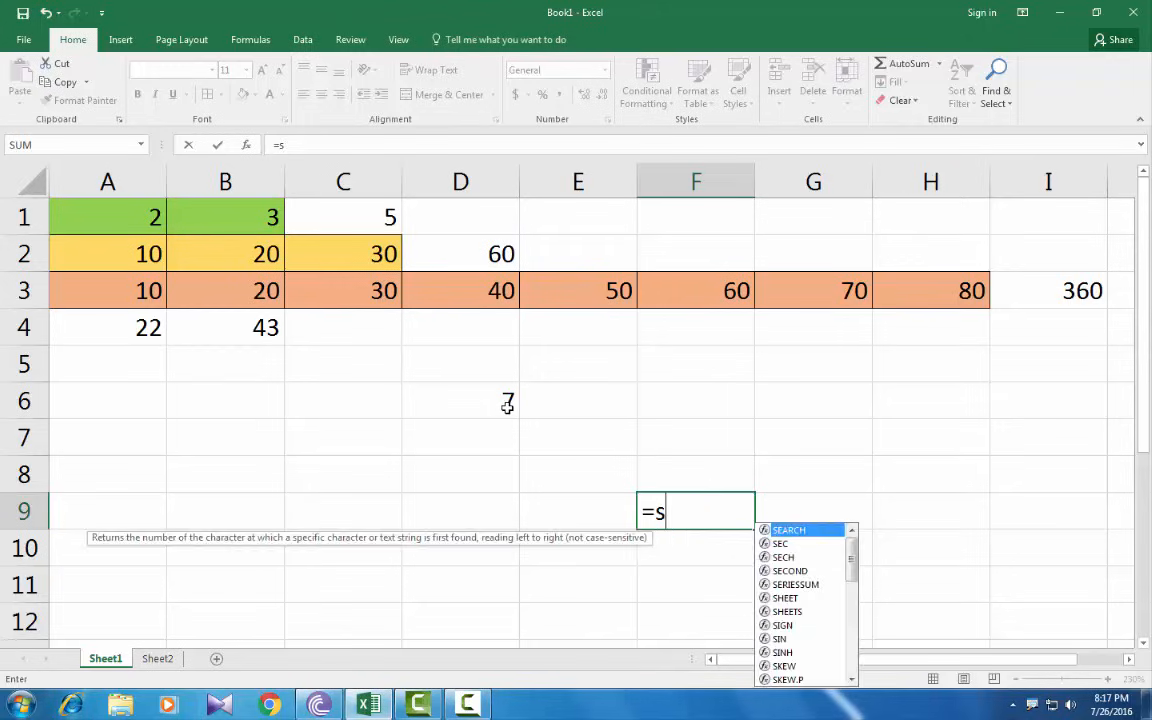
{"action": "key", "text": "BackSpace"}
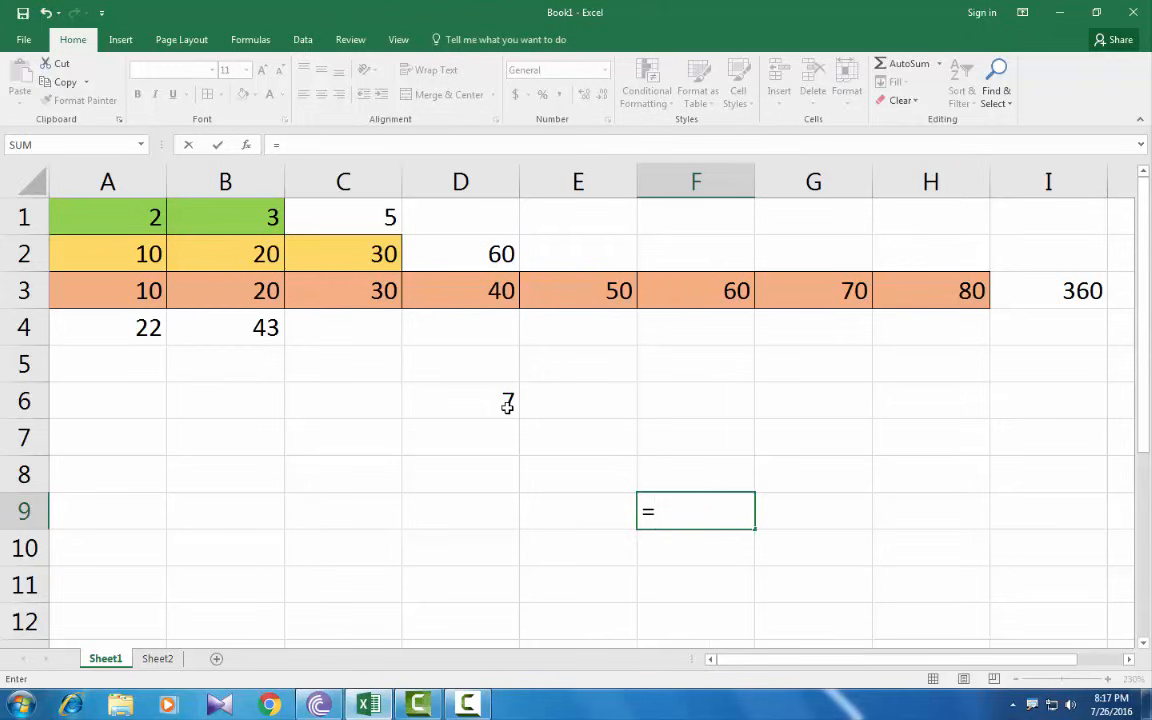
{"action": "left_click", "coordinate": [350, 219]}
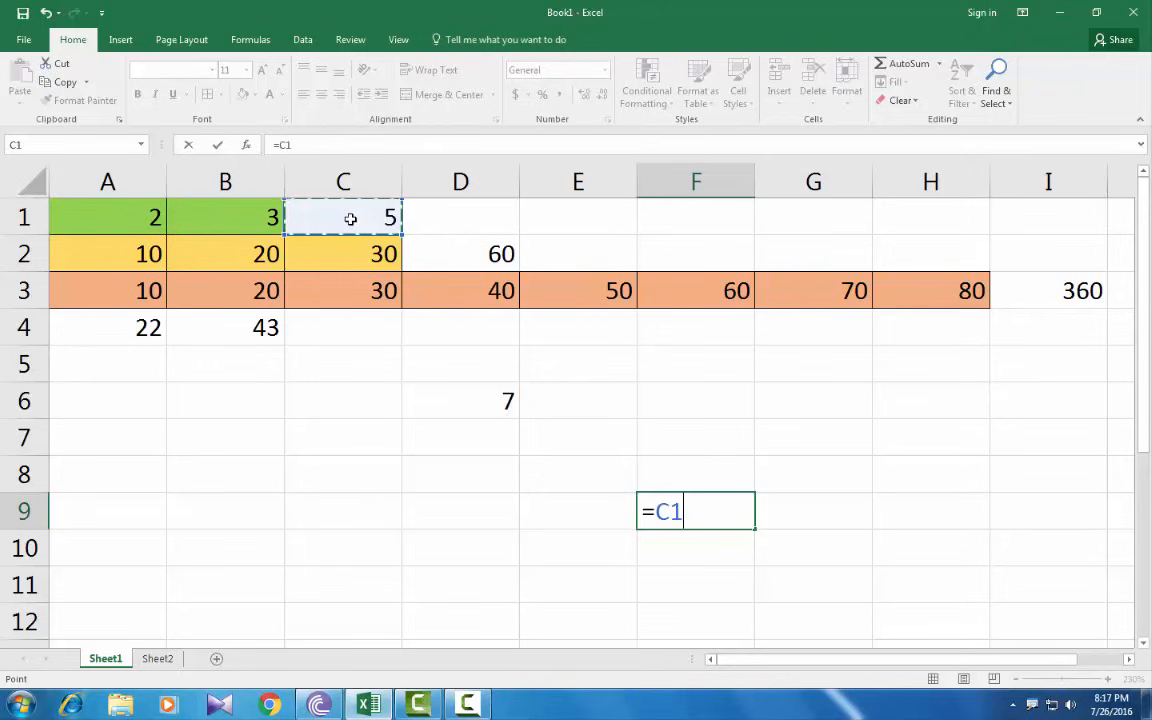
{"action": "type", "text": "+"}
{"action": "left_click", "coordinate": [471, 394]}
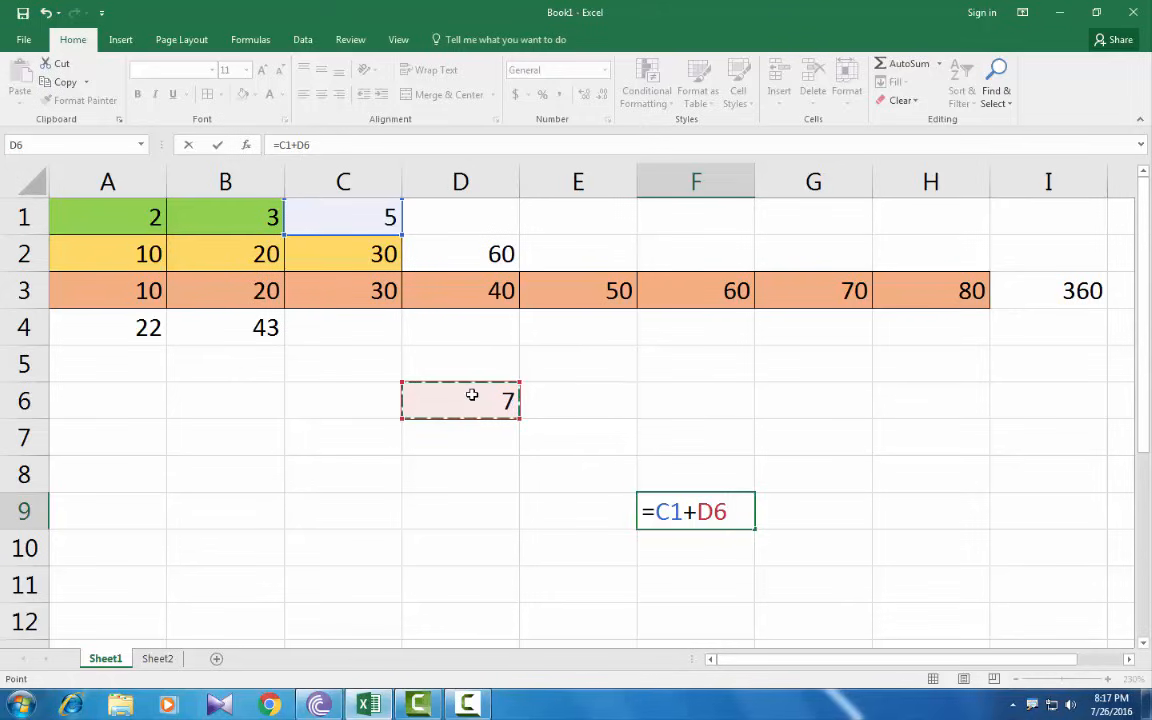
{"action": "key", "text": "Return"}
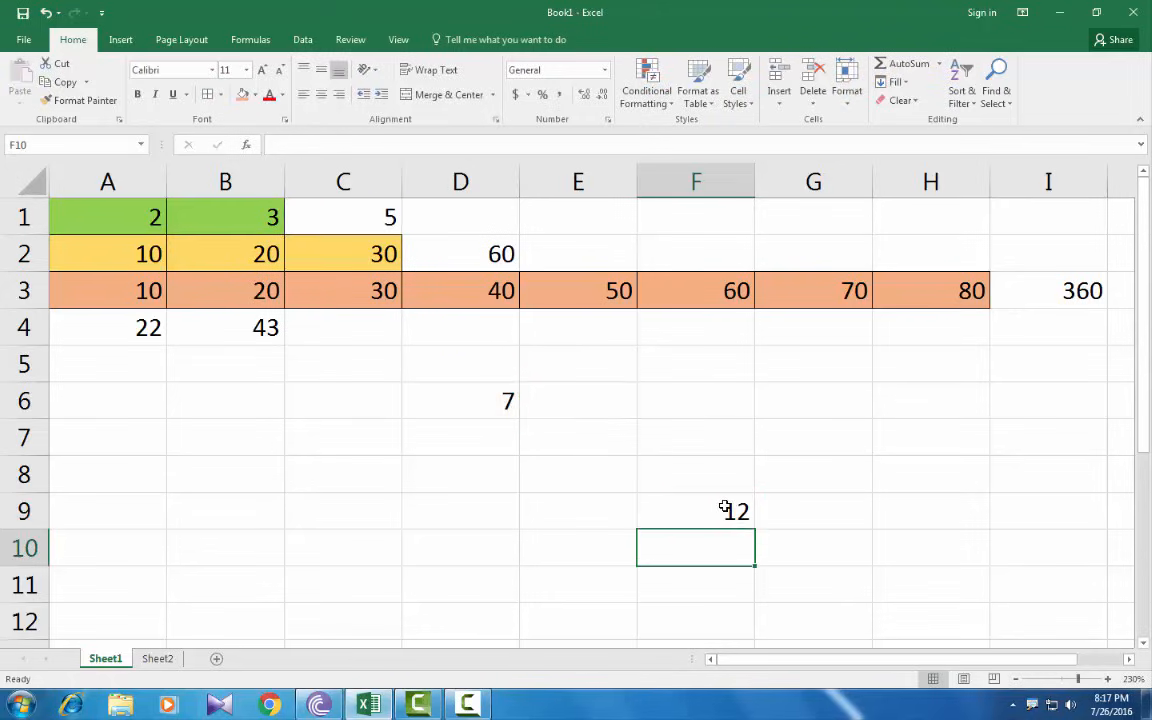
{"action": "left_click", "coordinate": [726, 508]}
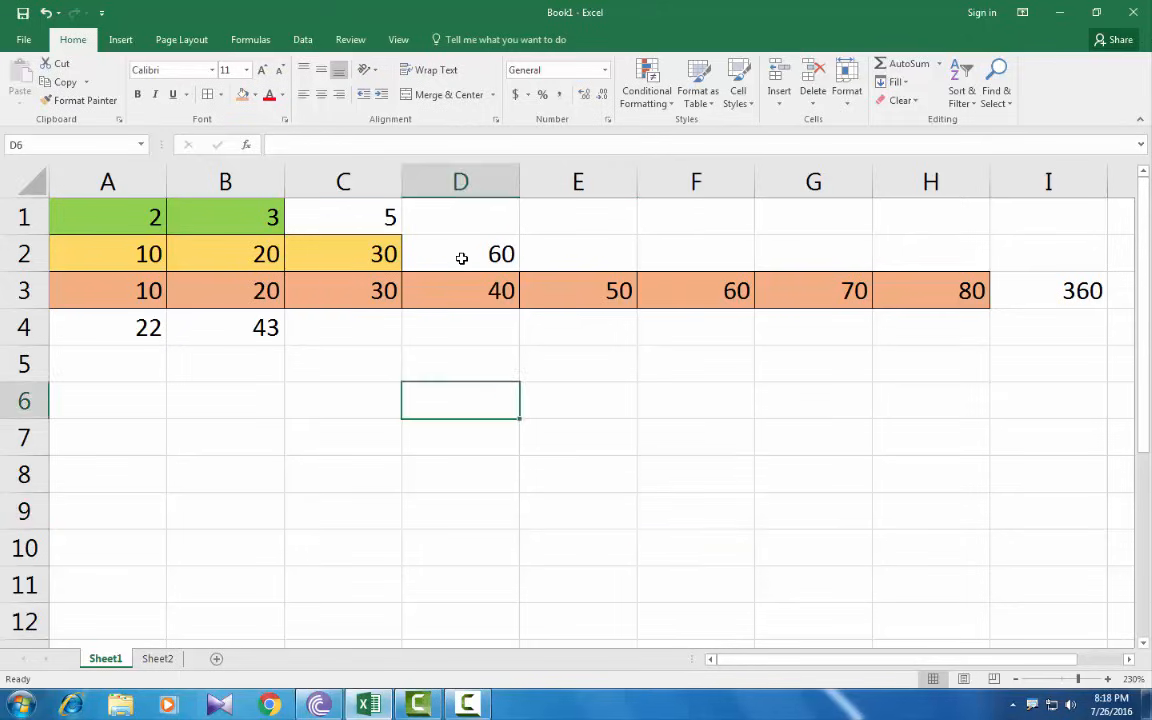
Step: Set cell A2, the first yellow value, to 20 and check the row total in D2
{"action": "left_click", "coordinate": [505, 253]}
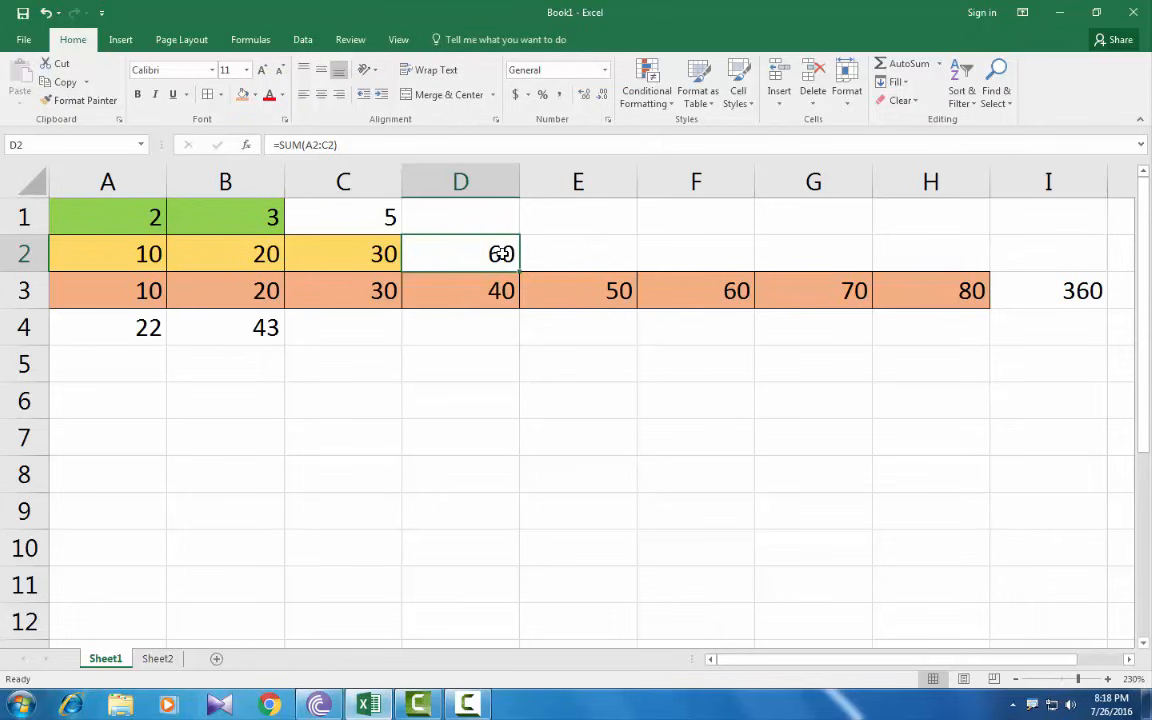
{"action": "left_click_drag", "start_coordinate": [100, 252], "coordinate": [360, 245]}
{"action": "left_click", "coordinate": [228, 256]}
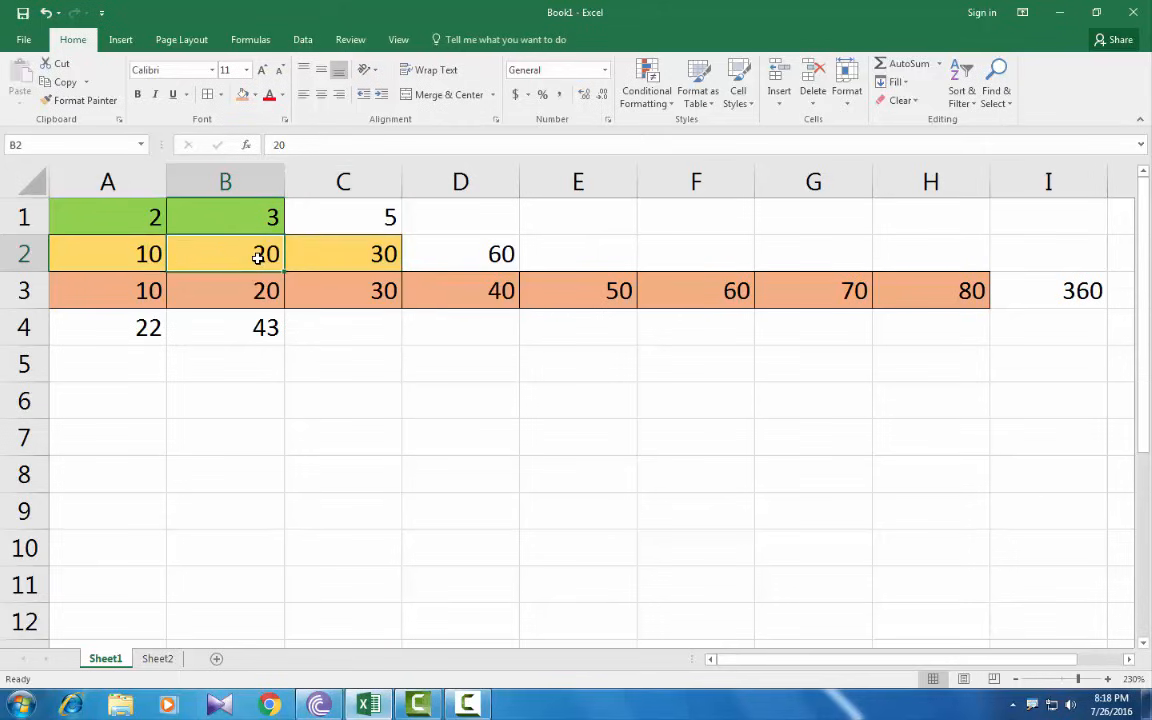
{"action": "left_click", "coordinate": [143, 255]}
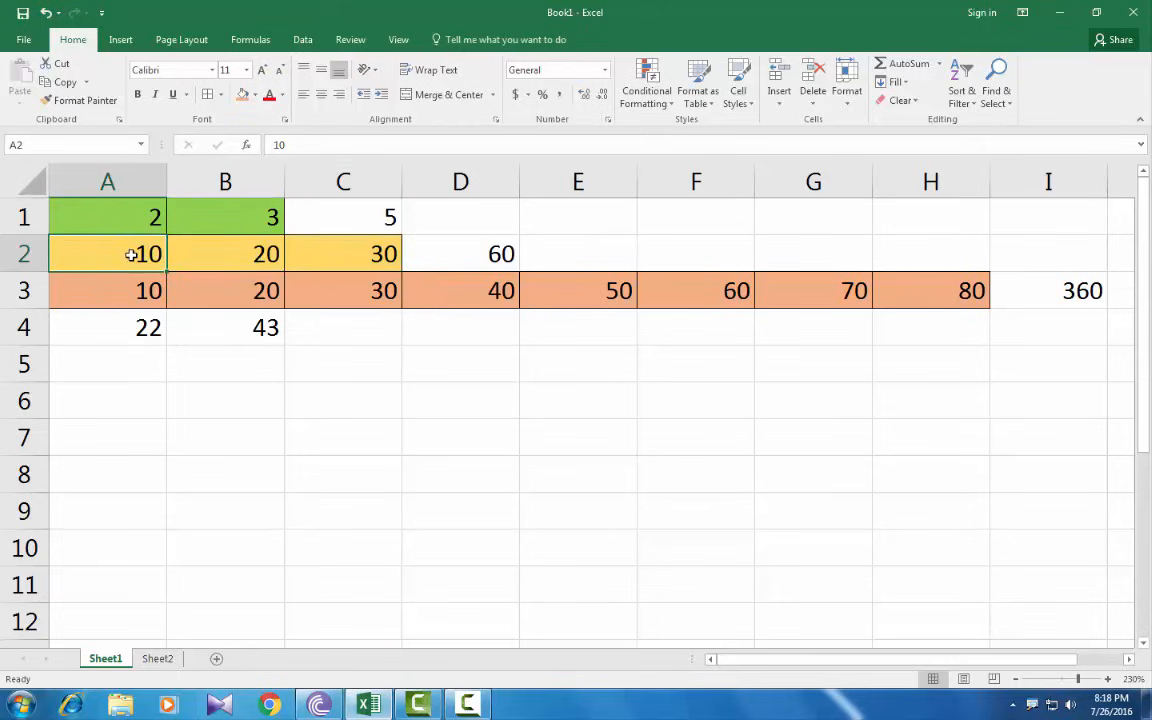
{"action": "type", "text": "20"}
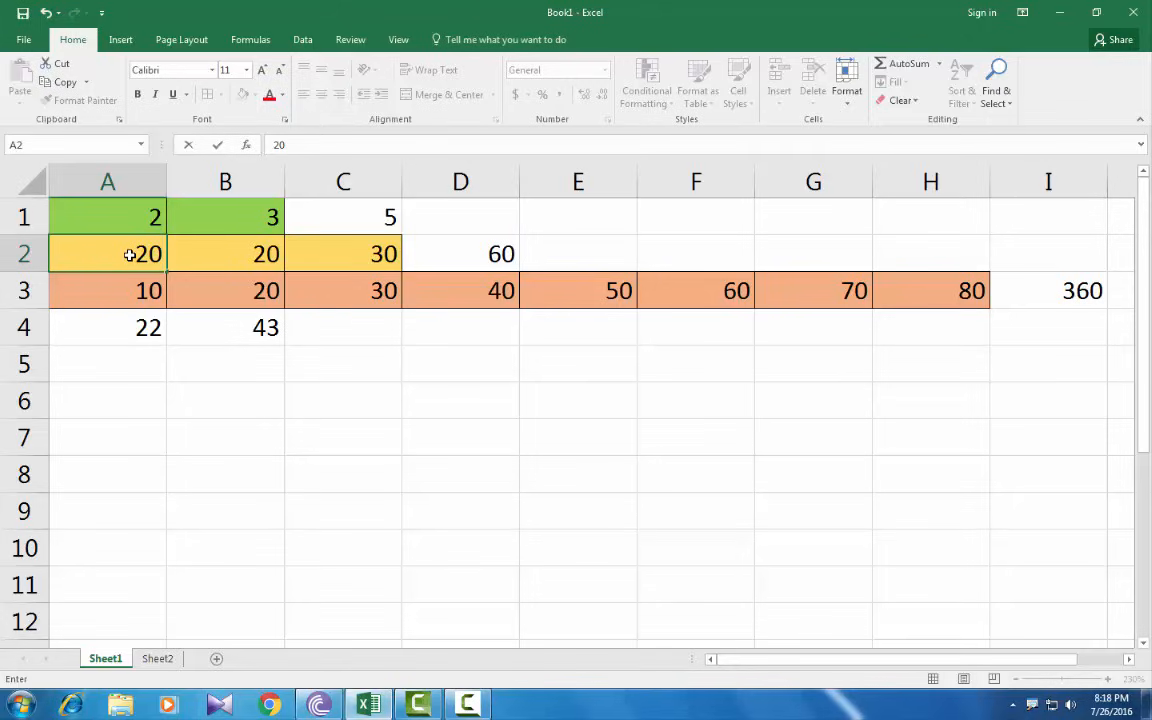
{"action": "key", "text": "Tab"}
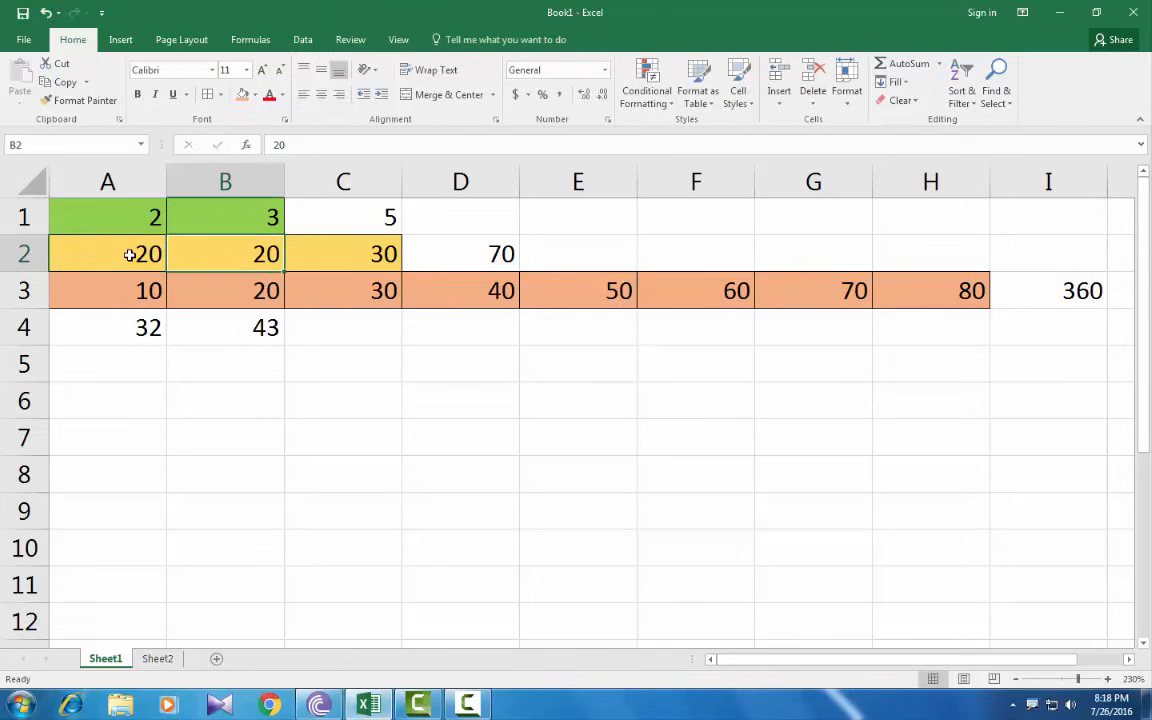
{"action": "left_click", "coordinate": [480, 254]}
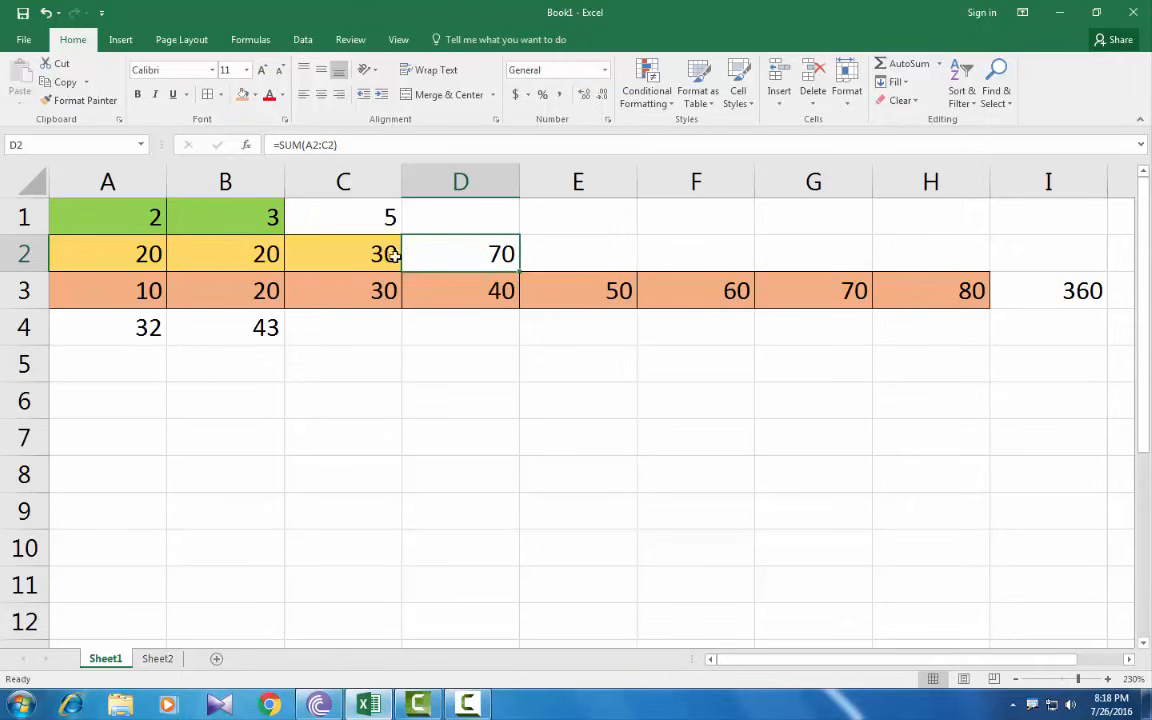
{"action": "left_click", "coordinate": [322, 253]}
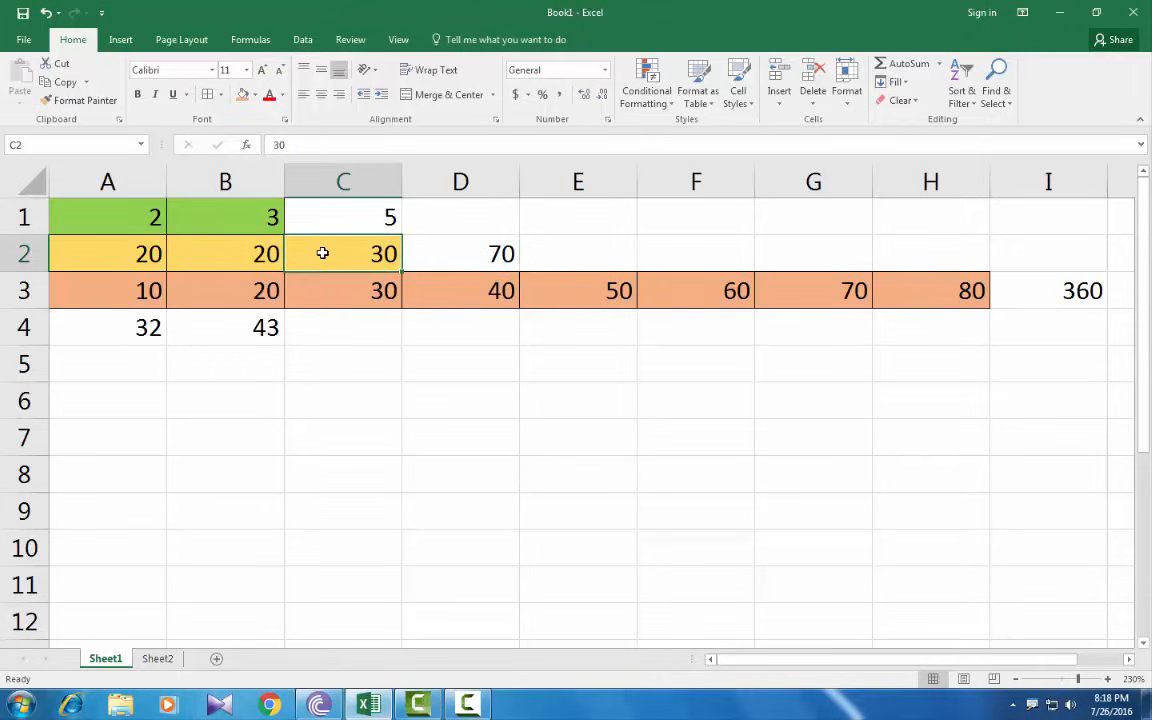
Step: Set cell C2, the last yellow value, to 100
{"action": "type", "text": "100"}
{"action": "key", "text": "Return"}
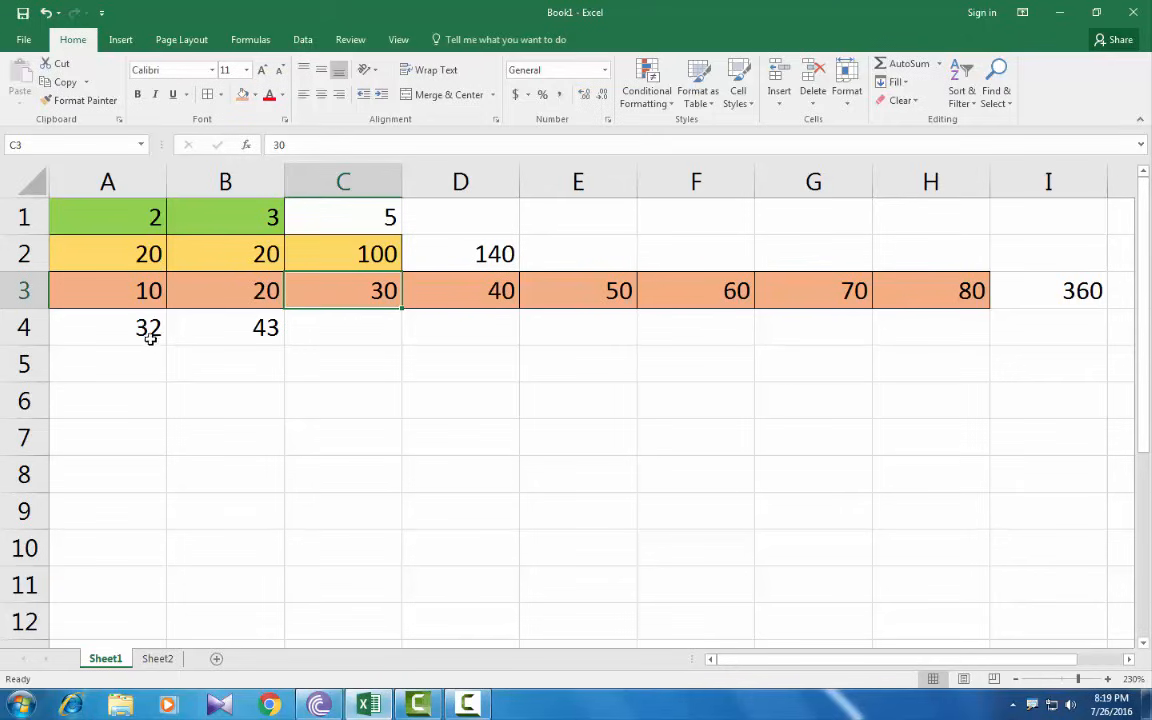
Step: Multiply the two column totals A4 and B4 with the formula =A4*B4 in cell C4
{"action": "left_click", "coordinate": [118, 326]}
{"action": "left_click", "coordinate": [262, 328]}
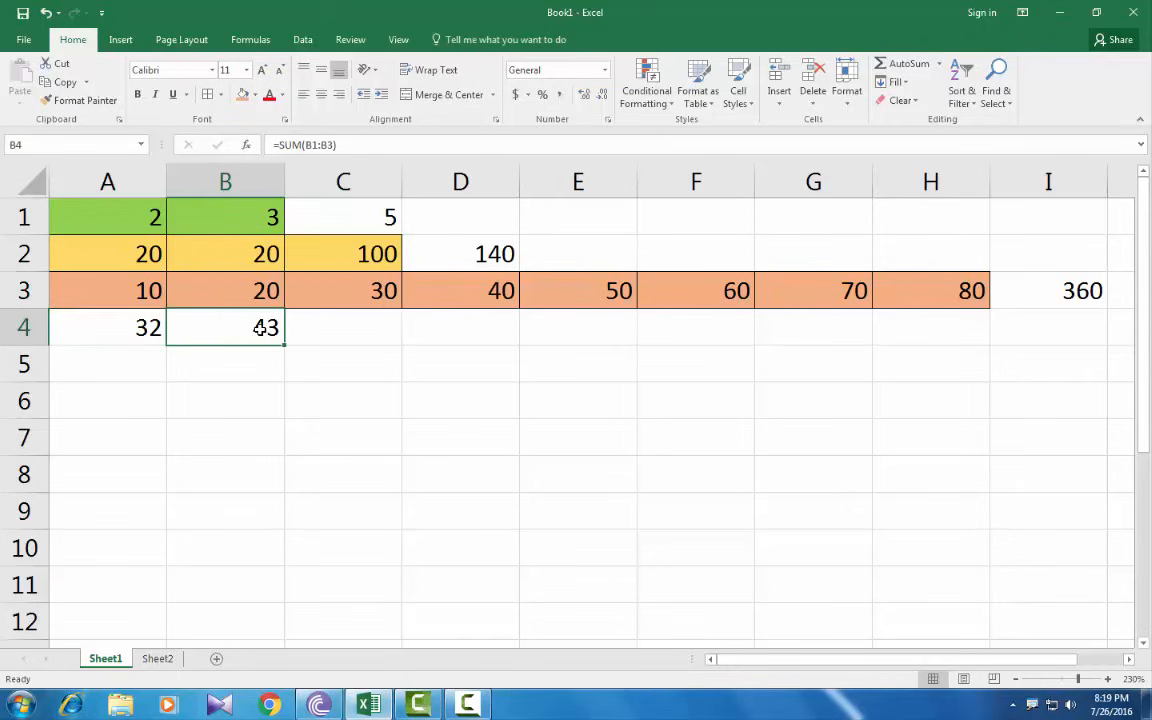
{"action": "left_click", "coordinate": [353, 329]}
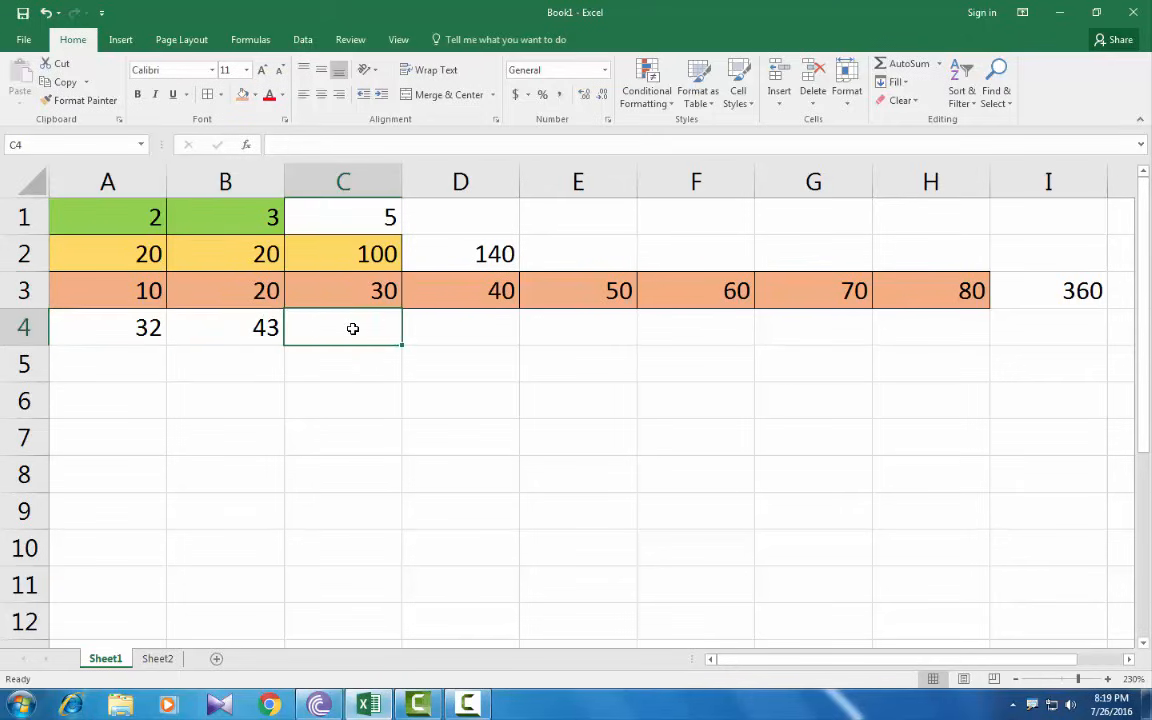
{"action": "type", "text": "="}
{"action": "left_click", "coordinate": [143, 328]}
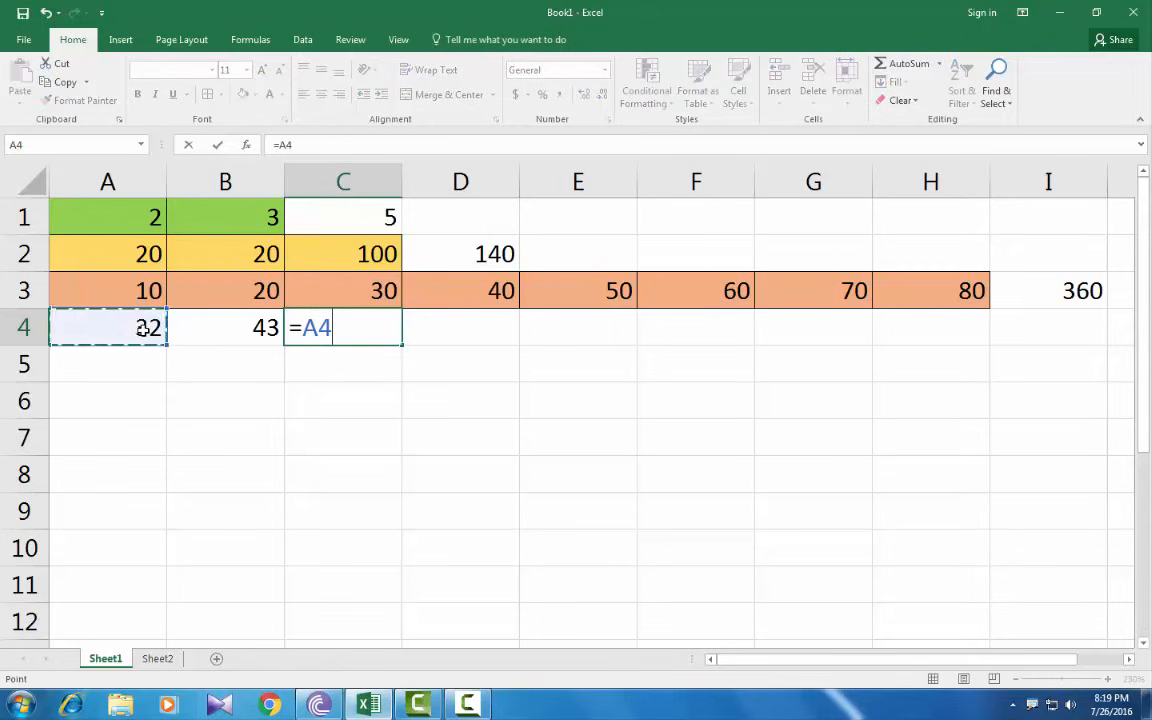
{"action": "type", "text": "*"}
{"action": "left_click", "coordinate": [212, 329]}
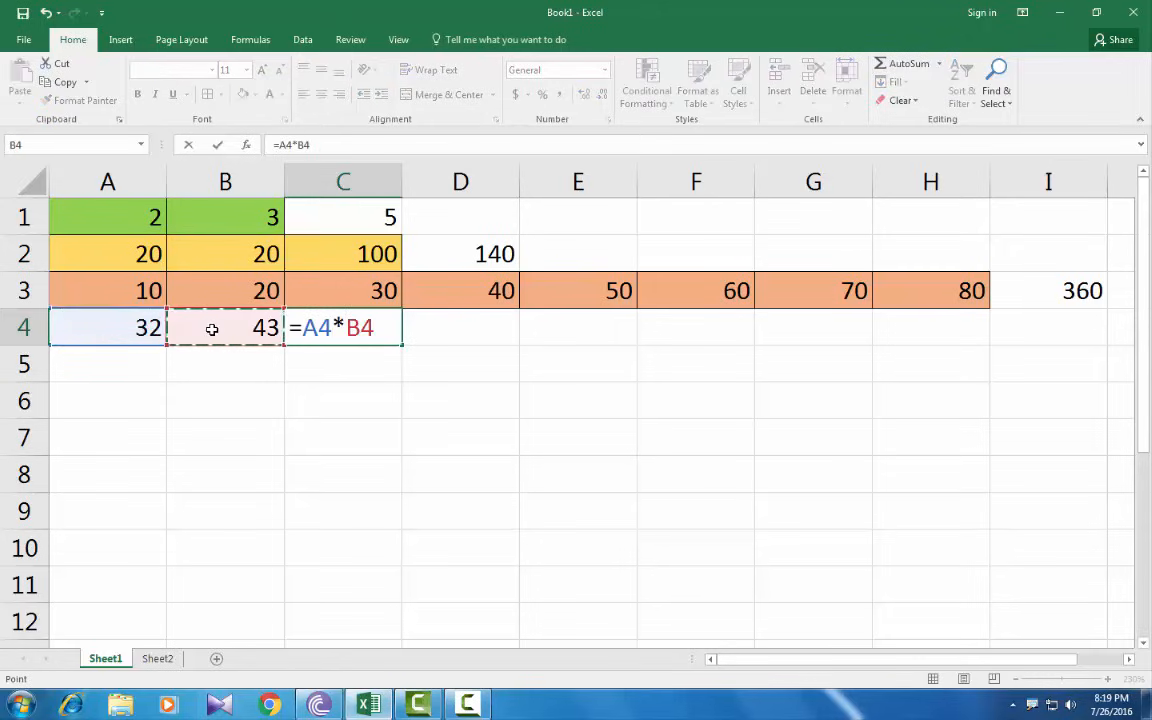
{"action": "key", "text": "Return"}
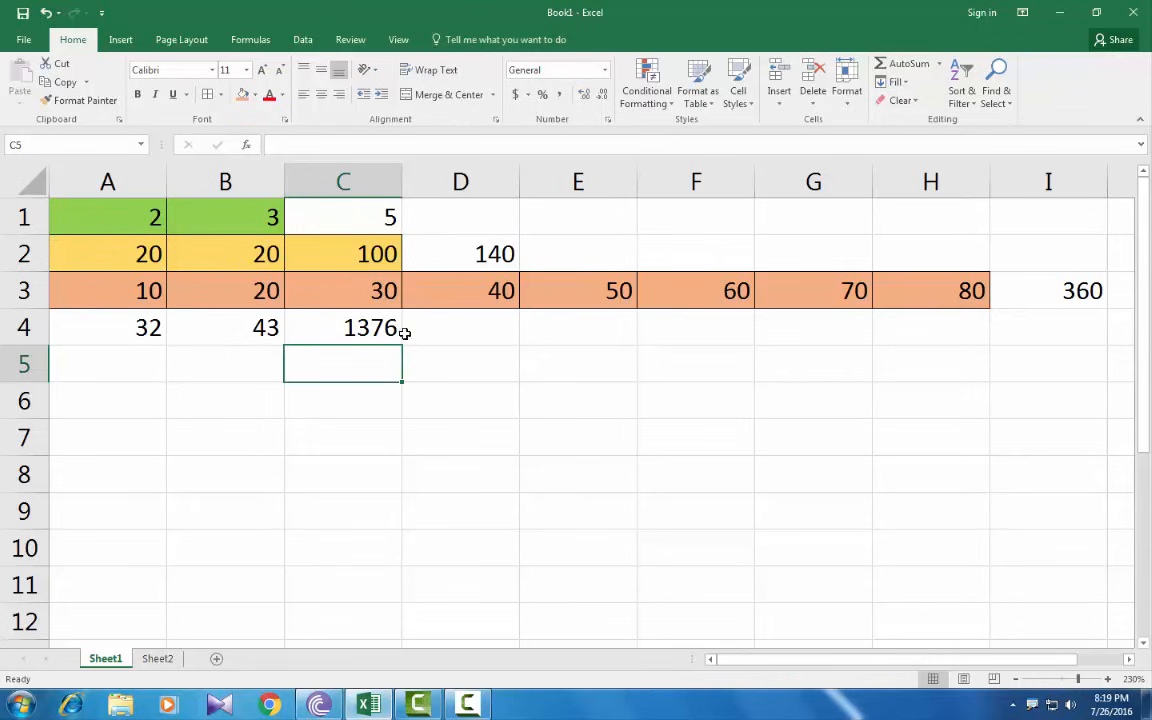
Step: Subtract D3 from the yellow row's total with the formula =D2-D3 in cell D4
{"action": "left_click", "coordinate": [474, 330]}
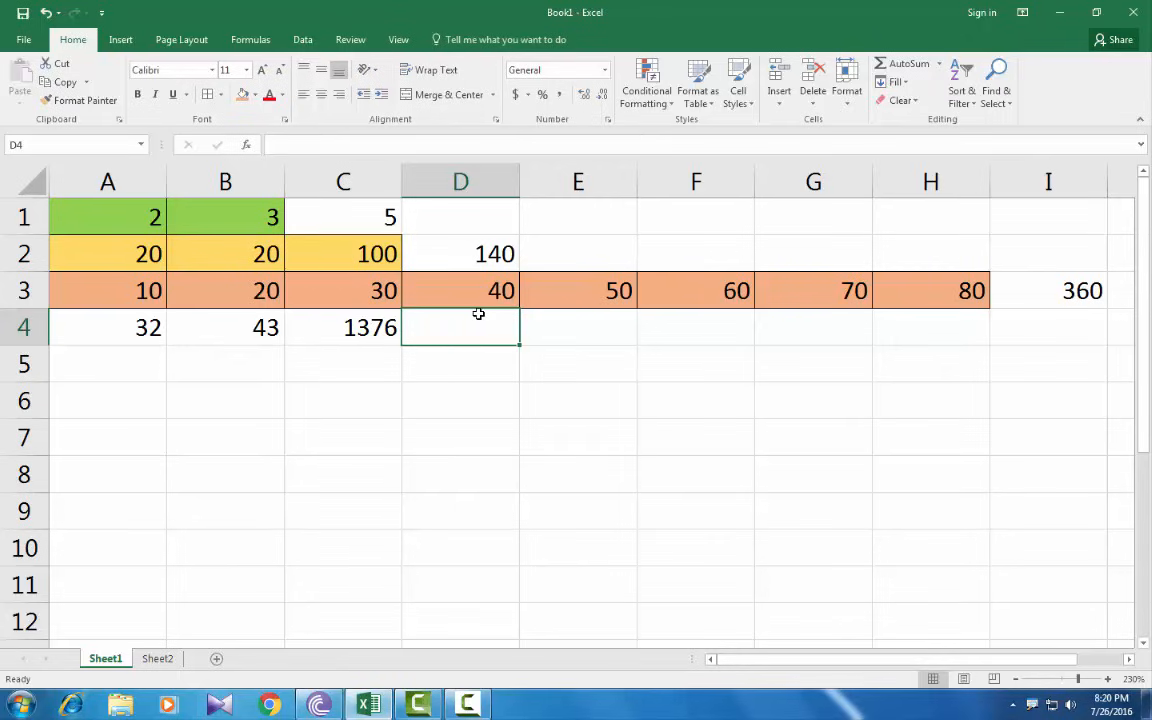
{"action": "type", "text": "="}
{"action": "left_click", "coordinate": [459, 260]}
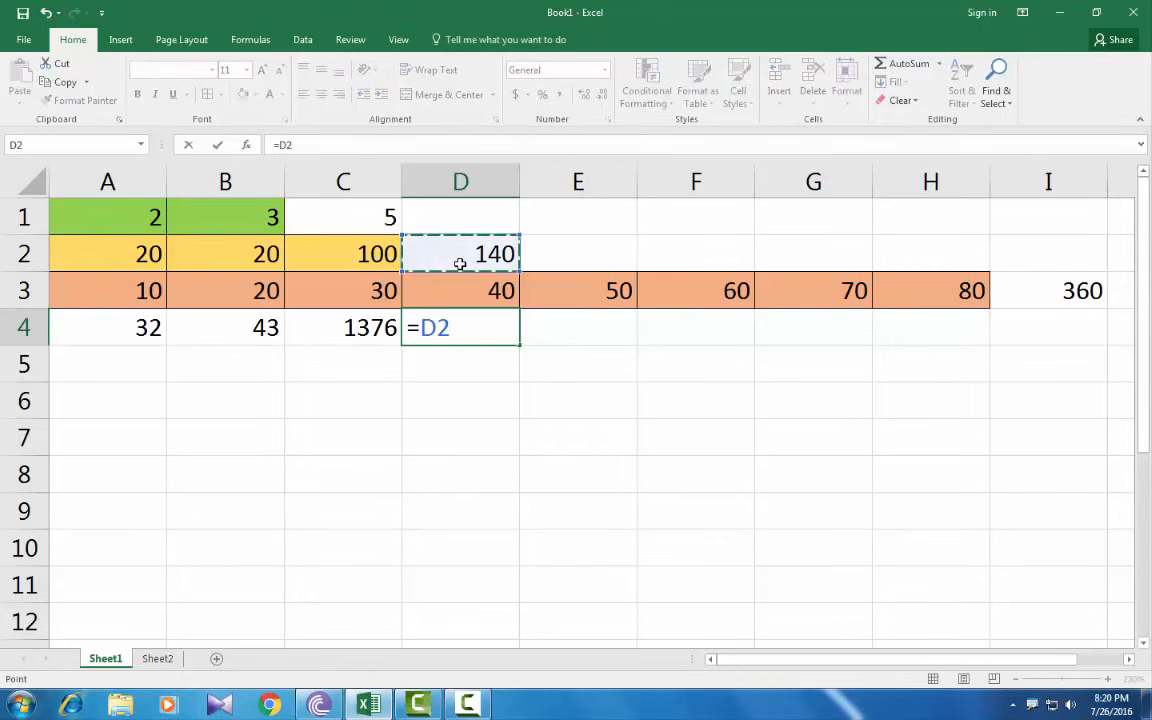
{"action": "type", "text": "-"}
{"action": "left_click", "coordinate": [455, 290]}
{"action": "key", "text": "Return"}
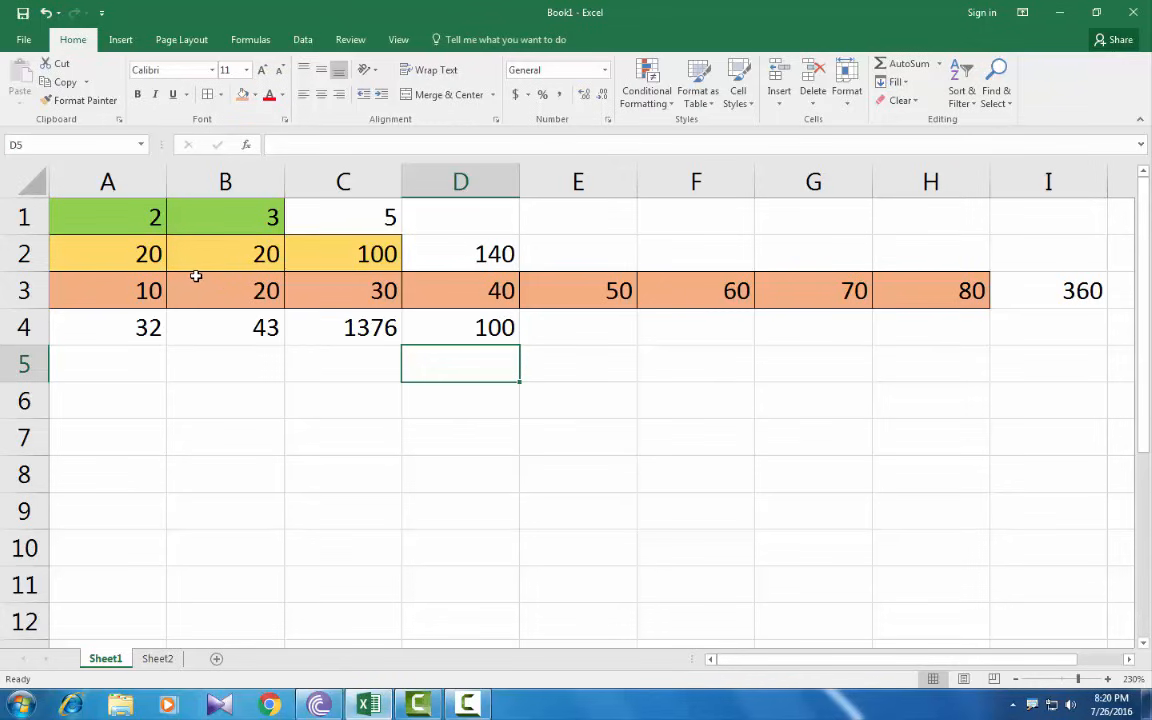
Step: On Sheet2, total the first row's values with the formula =SUM(A1:E1) in cell F1
{"action": "left_click", "coordinate": [157, 658]}
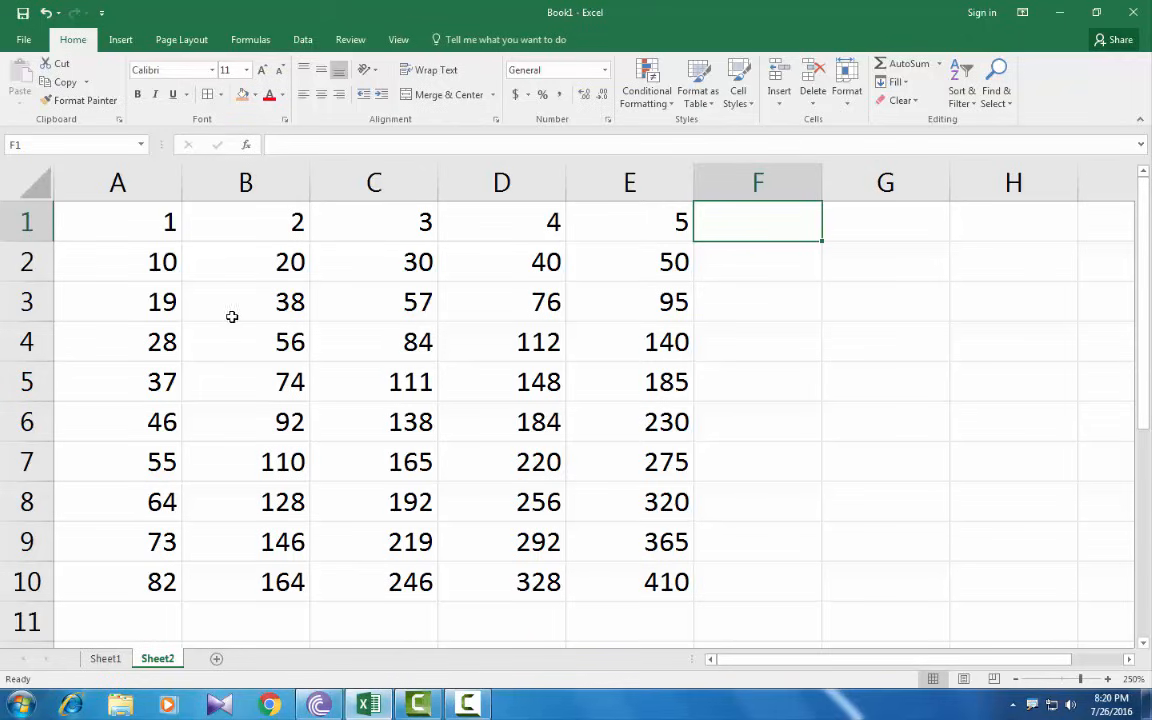
{"action": "left_click_drag", "start_coordinate": [126, 221], "coordinate": [626, 232]}
{"action": "left_click", "coordinate": [772, 231]}
{"action": "type", "text": "=su"}
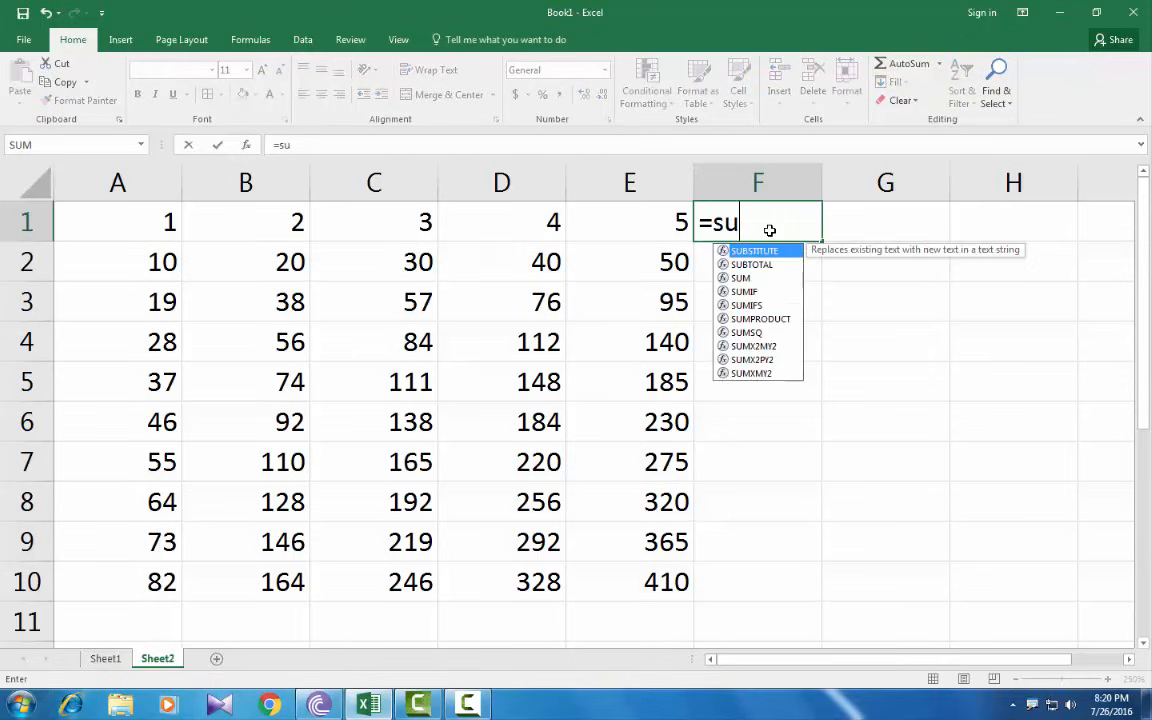
{"action": "type", "text": "m("}
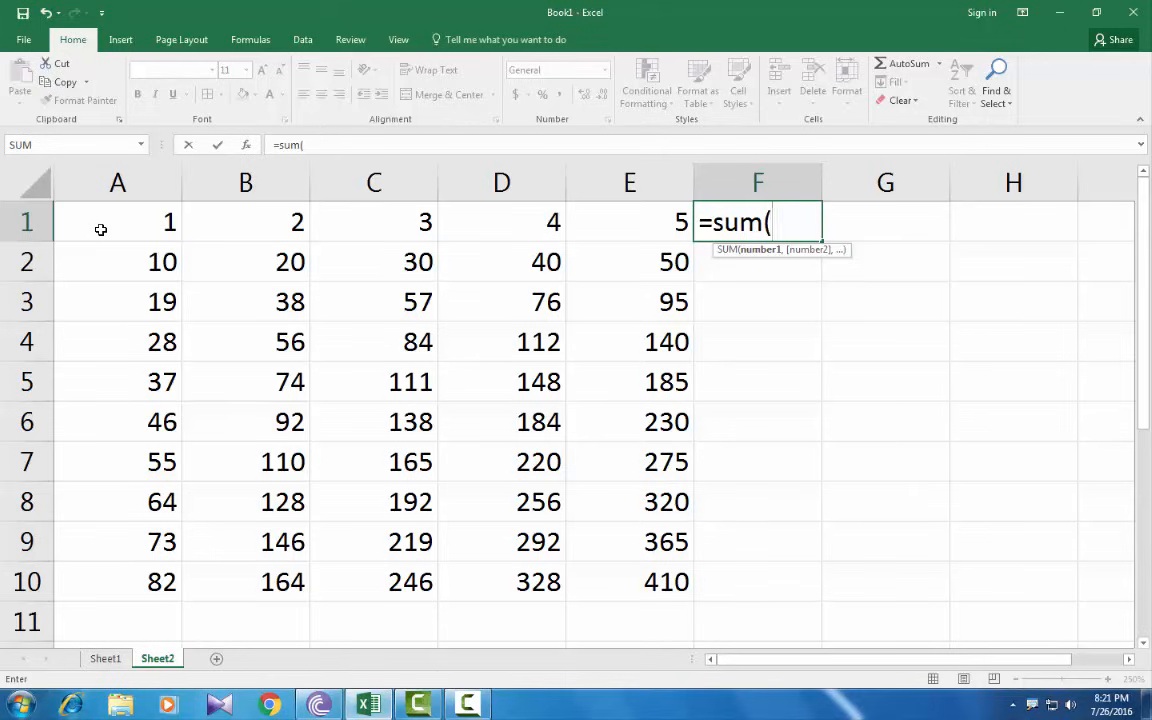
{"action": "left_click_drag", "start_coordinate": [98, 226], "coordinate": [635, 235]}
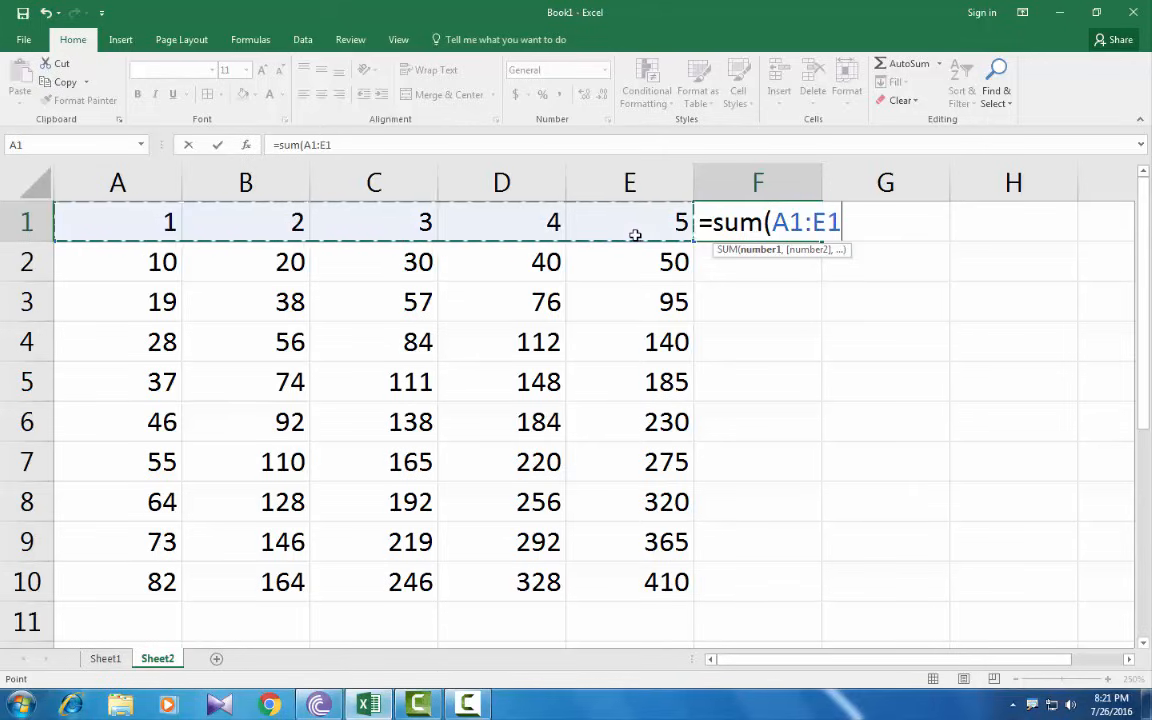
{"action": "type", "text": ")"}
{"action": "key", "text": "Return"}
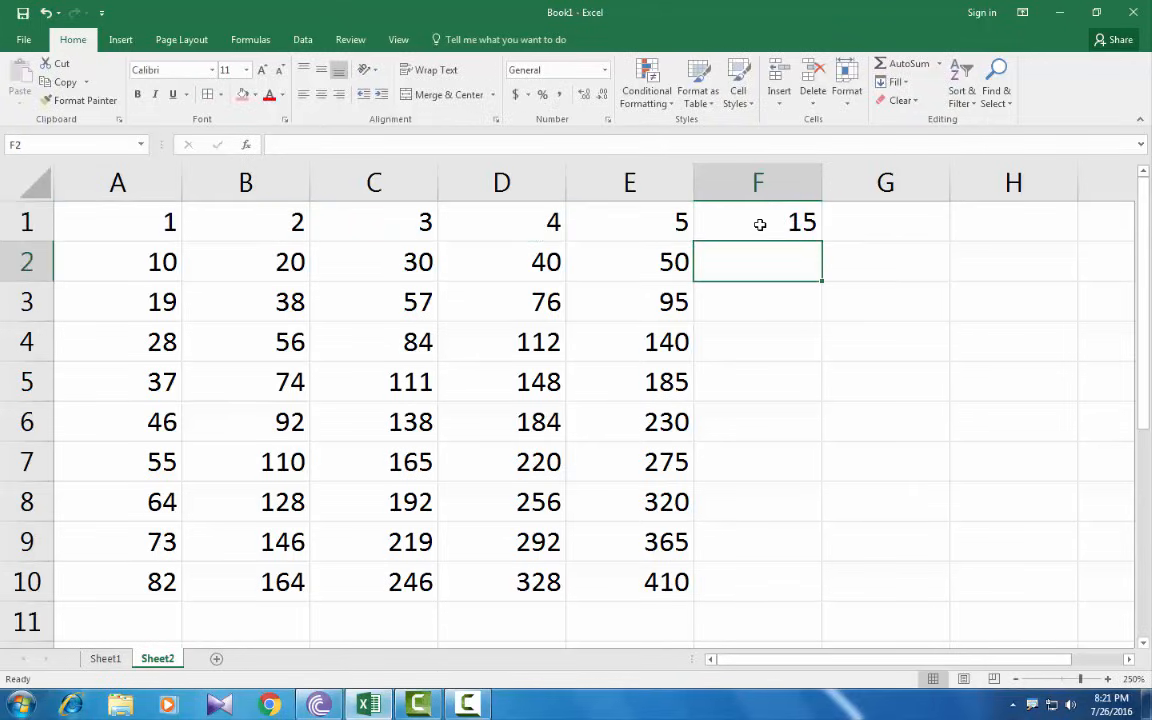
Step: Clear the total in cell F1 and recreate it with AutoSum over A1:E1
{"action": "left_click", "coordinate": [760, 218]}
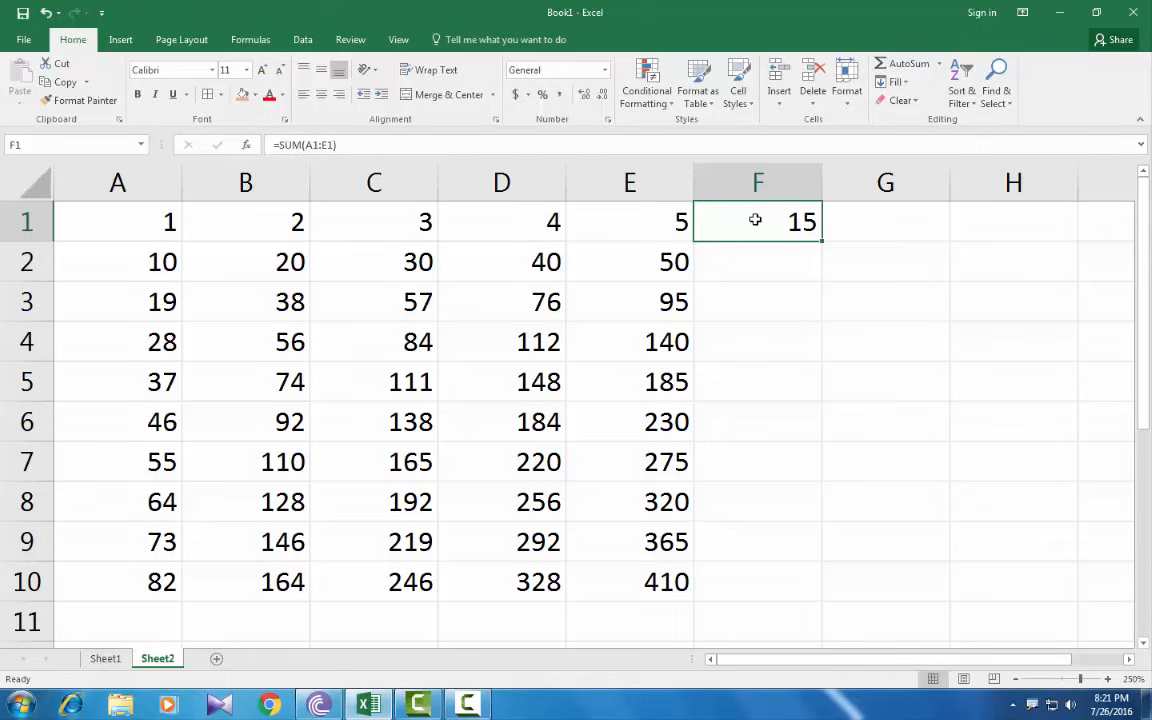
{"action": "key", "text": "Delete"}
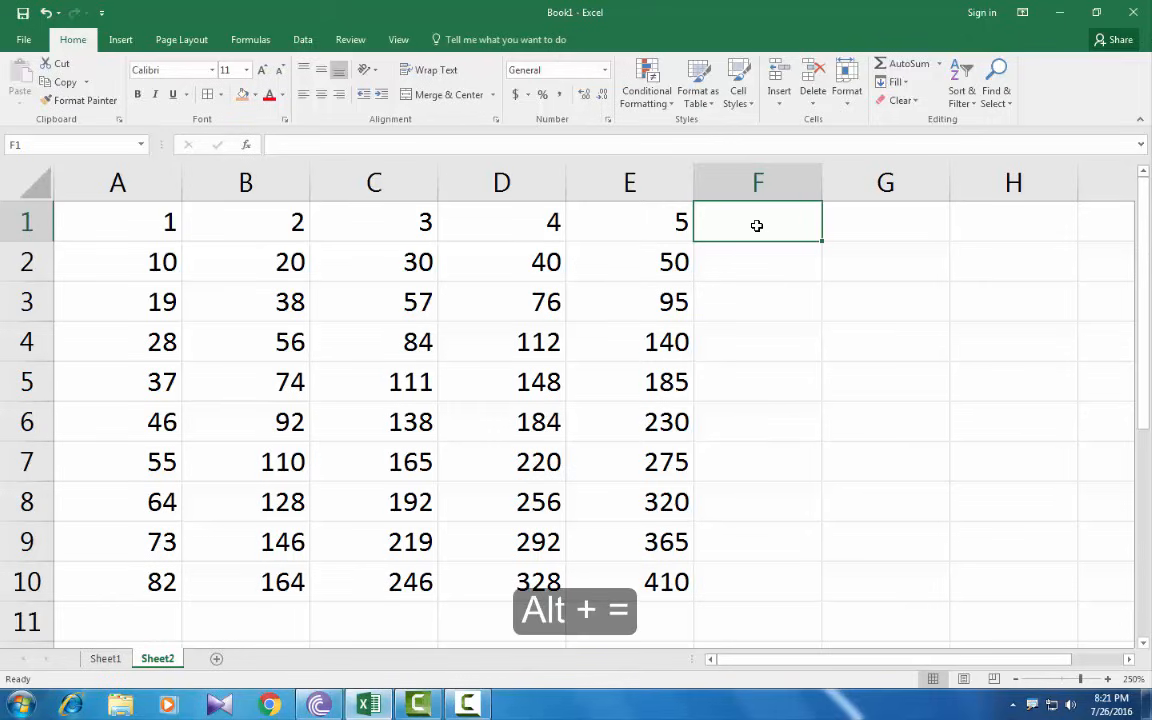
{"action": "key", "text": "alt"}
{"action": "left_click", "coordinate": [779, 248]}
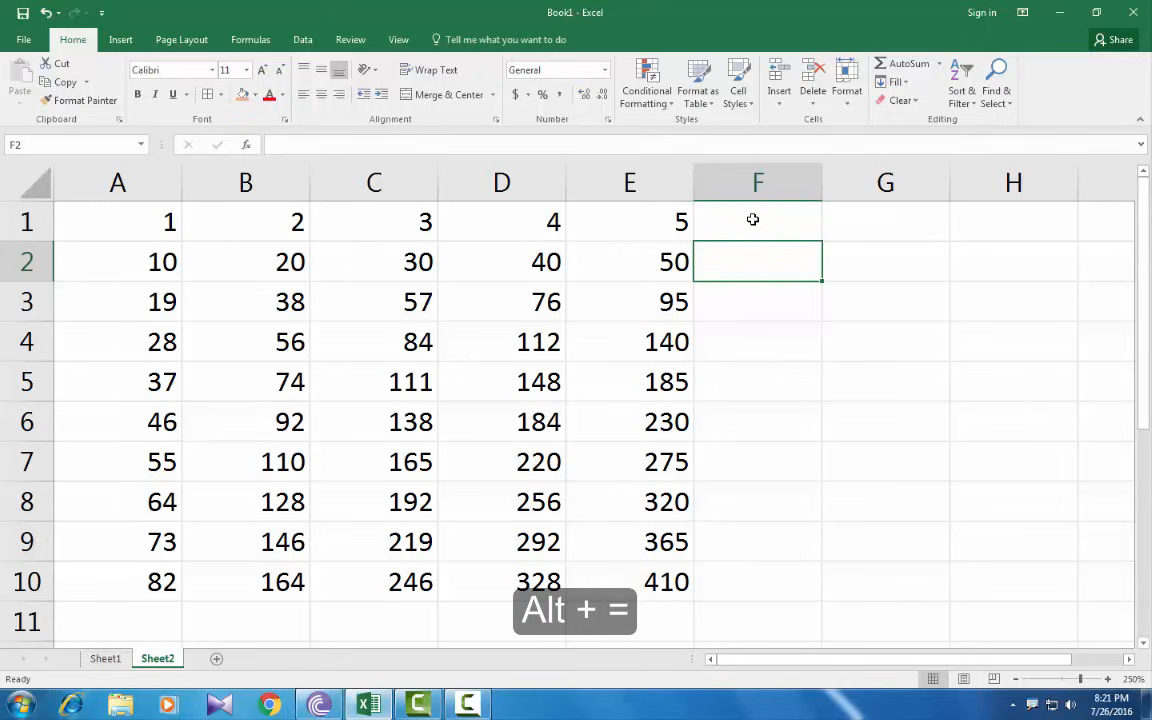
{"action": "left_click", "coordinate": [753, 219]}
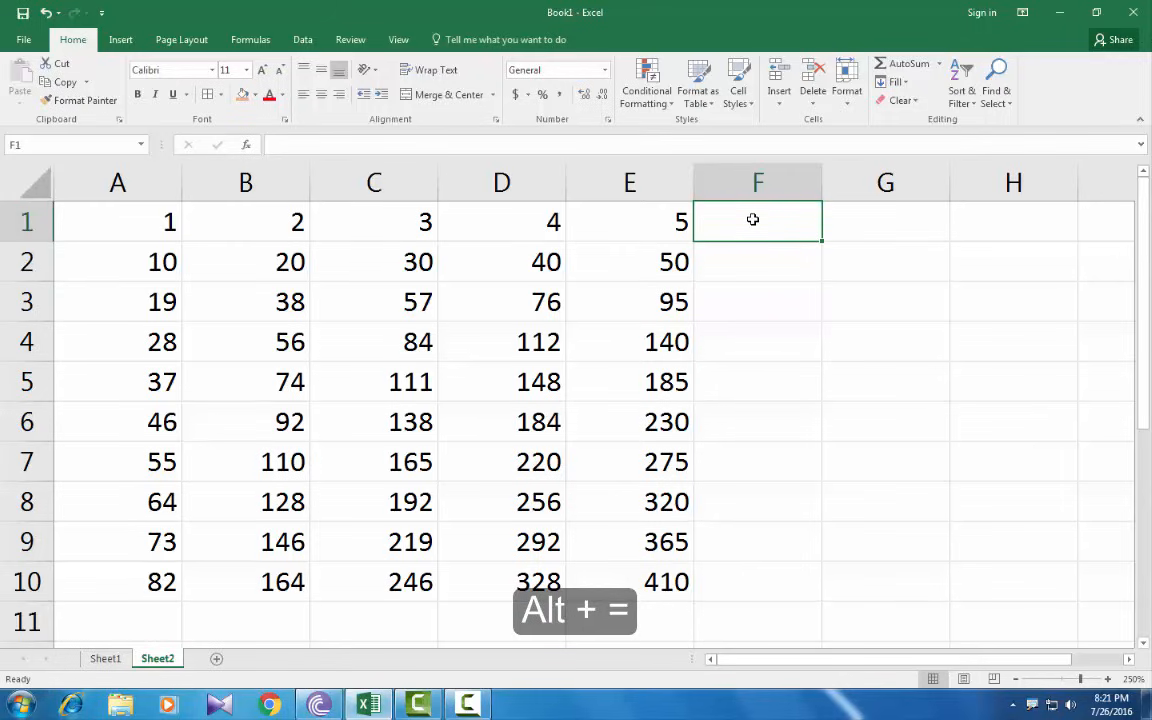
{"action": "key", "text": "alt+equal"}
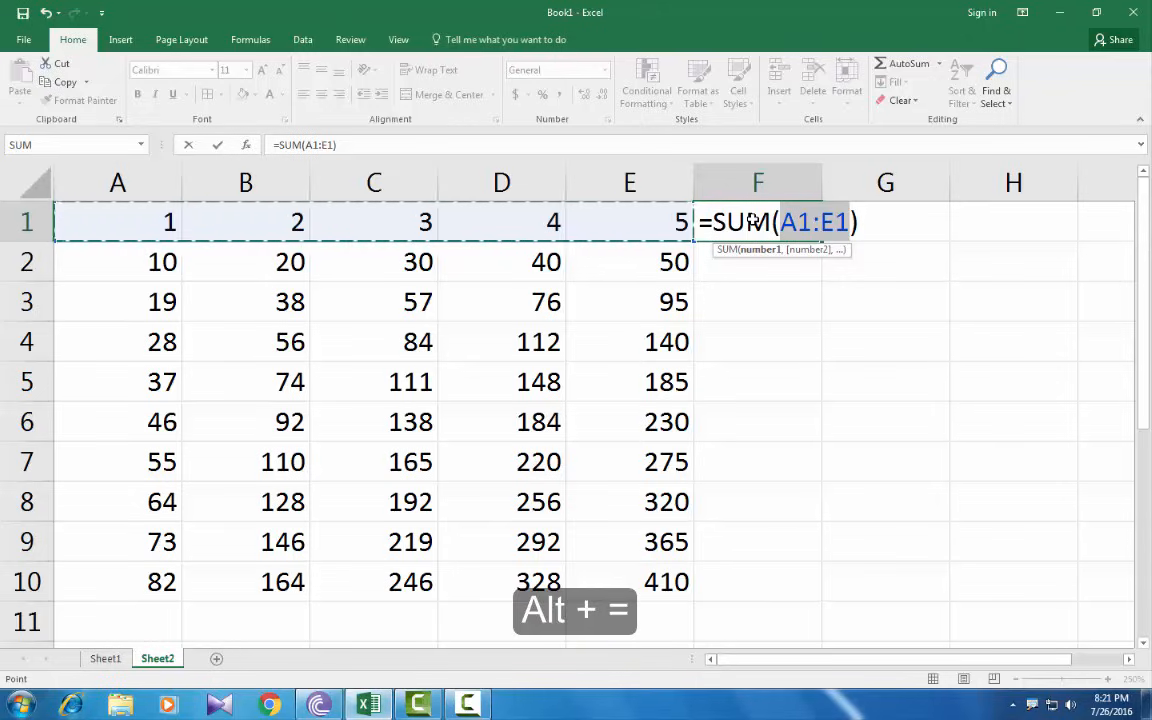
{"action": "key", "text": "Return"}
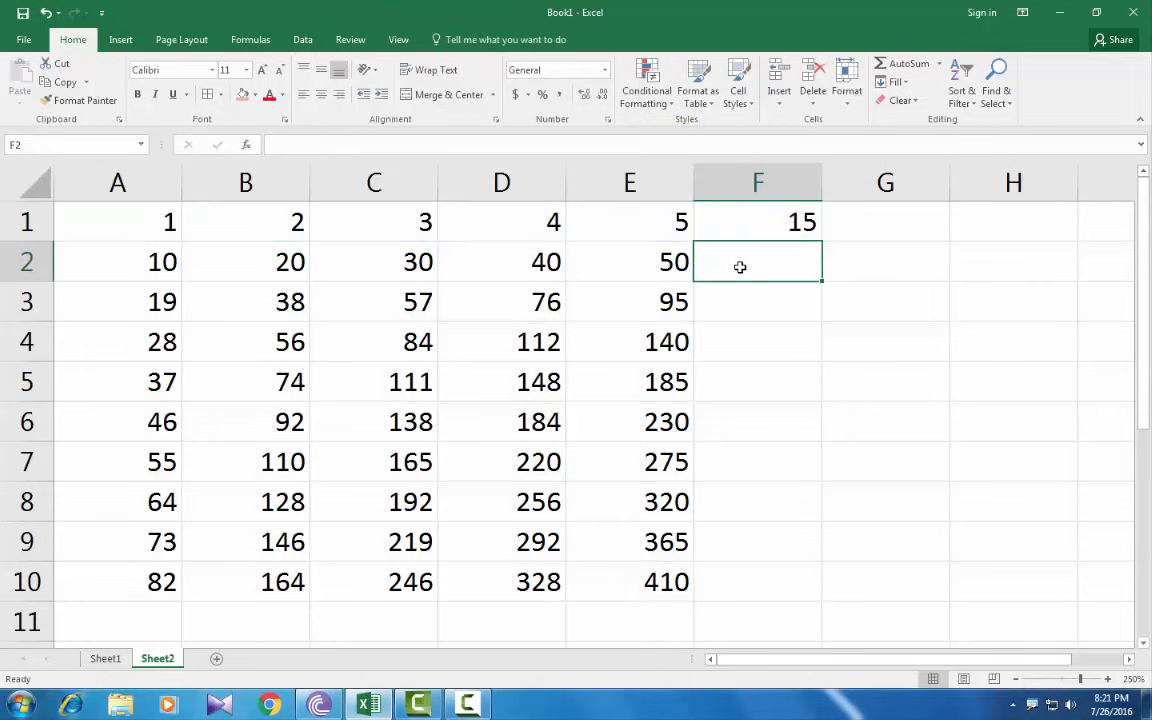
Step: Fill the SUM formula from F1 down through F10 to total every row
{"action": "left_click", "coordinate": [738, 310]}
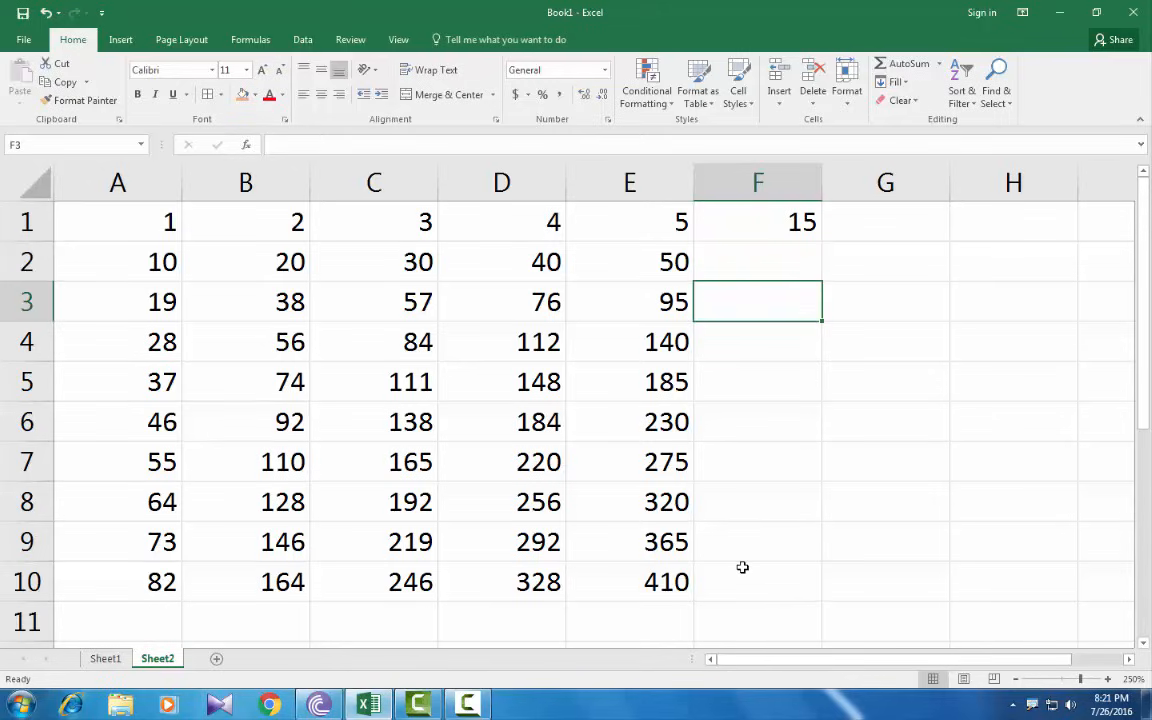
{"action": "left_click", "coordinate": [764, 218]}
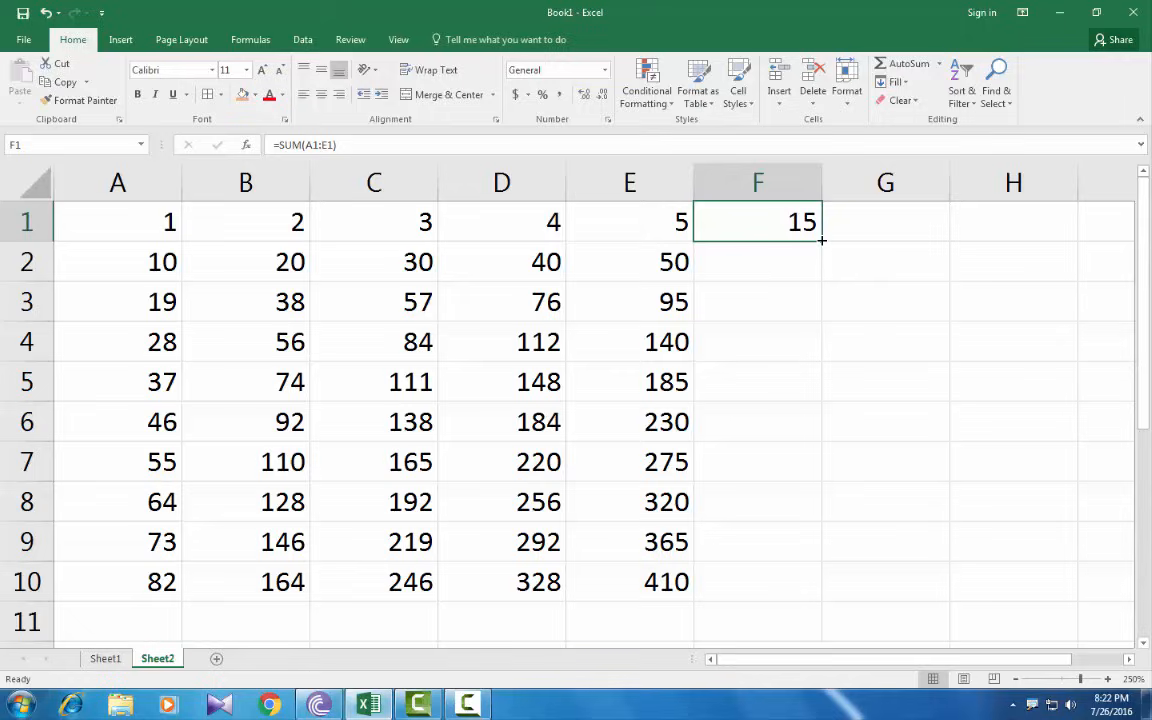
{"action": "left_click_drag", "start_coordinate": [821, 241], "coordinate": [789, 719]}
{"action": "left_click_drag", "start_coordinate": [808, 478], "coordinate": [805, 600]}
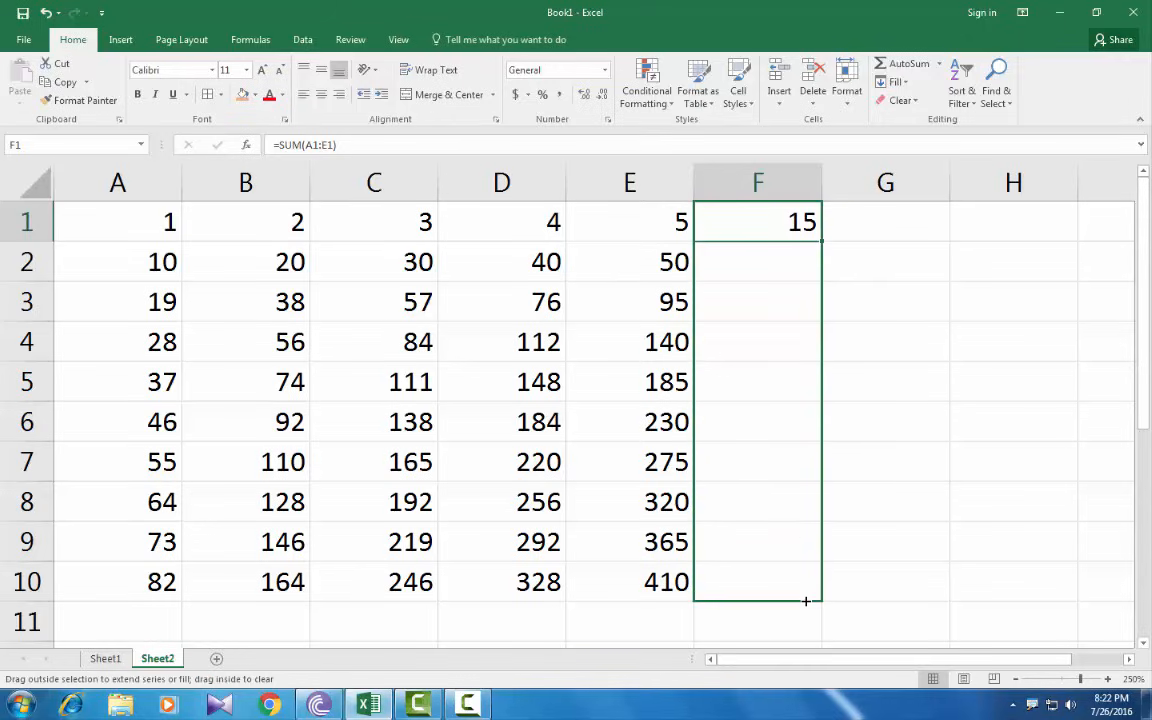
{"action": "left_click_drag", "start_coordinate": [805, 600], "coordinate": [805, 602]}
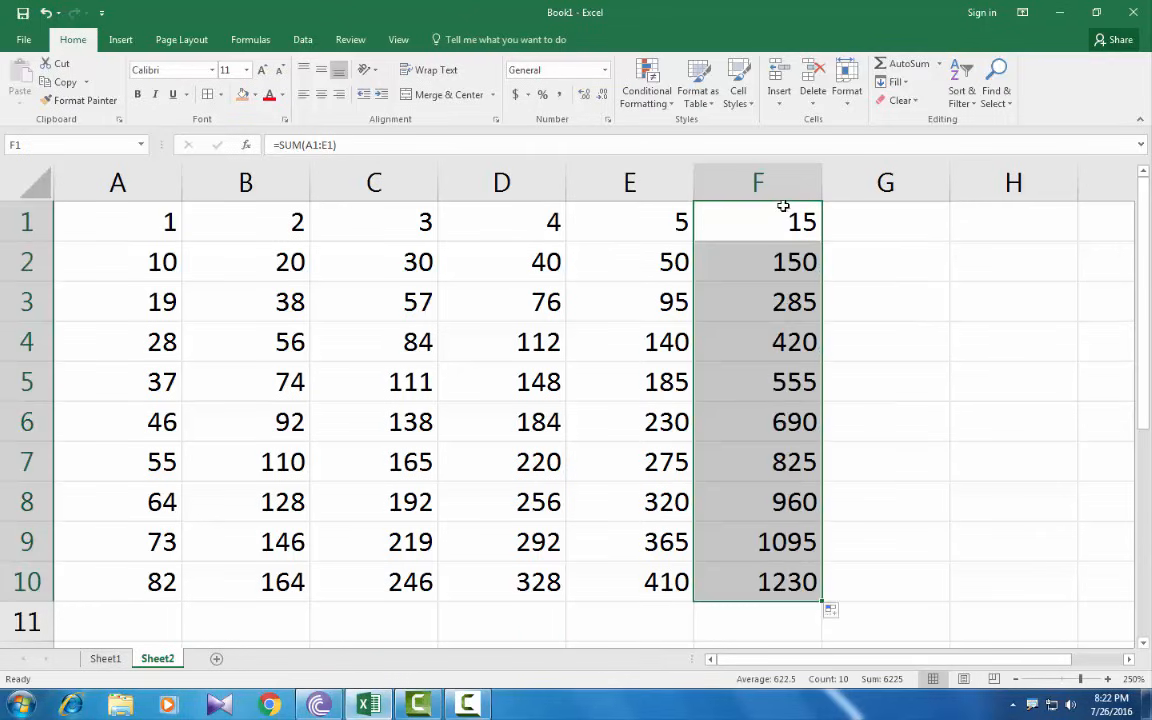
{"action": "left_click", "coordinate": [892, 261]}
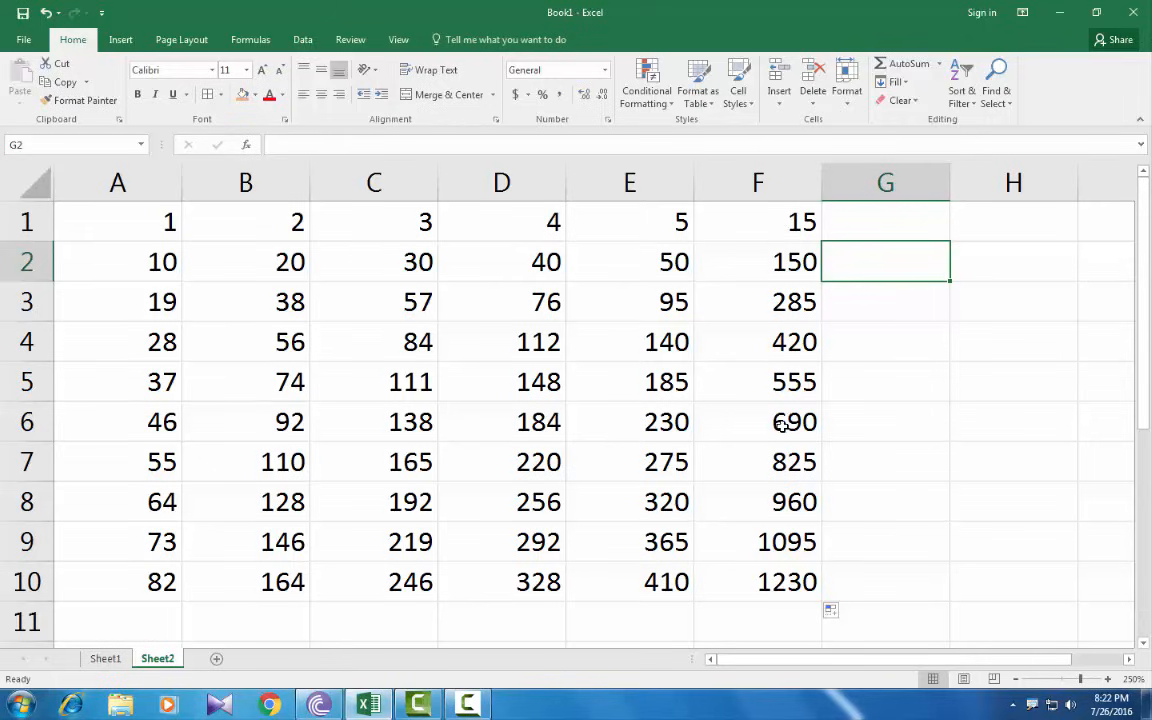
{"action": "left_click", "coordinate": [781, 225]}
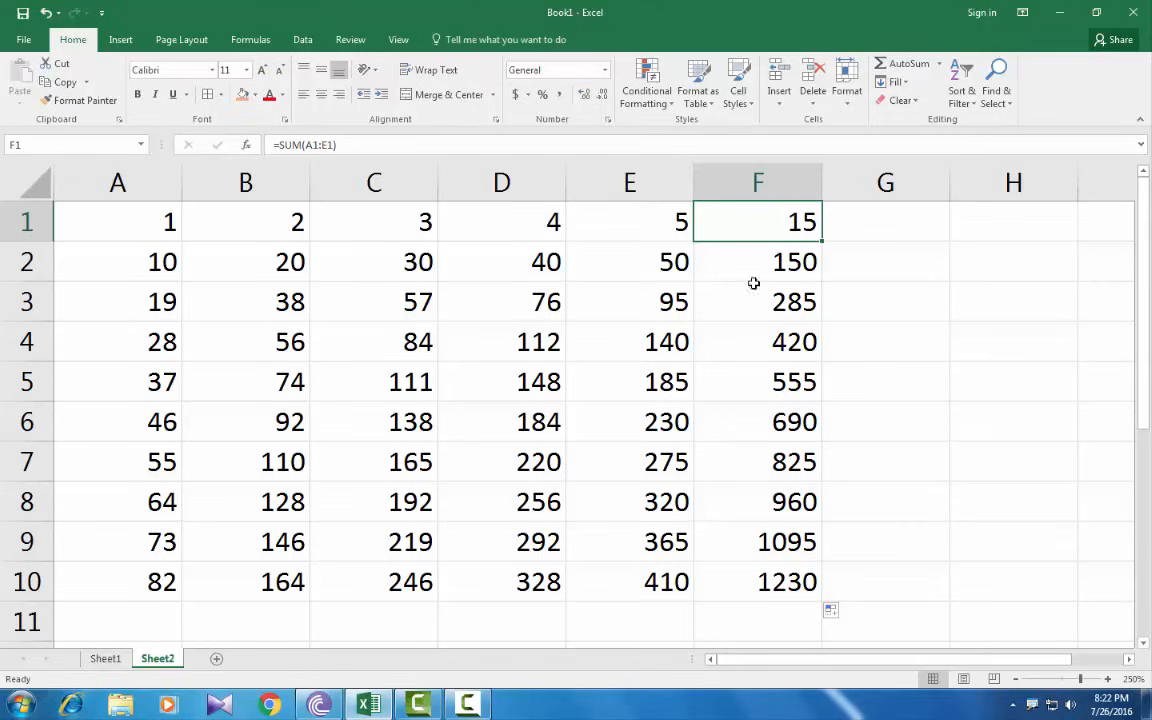
Step: Total column A in cell A11 with AutoSum over A1:A10
{"action": "left_click", "coordinate": [130, 624]}
{"action": "left_click_drag", "start_coordinate": [125, 222], "coordinate": [123, 576]}
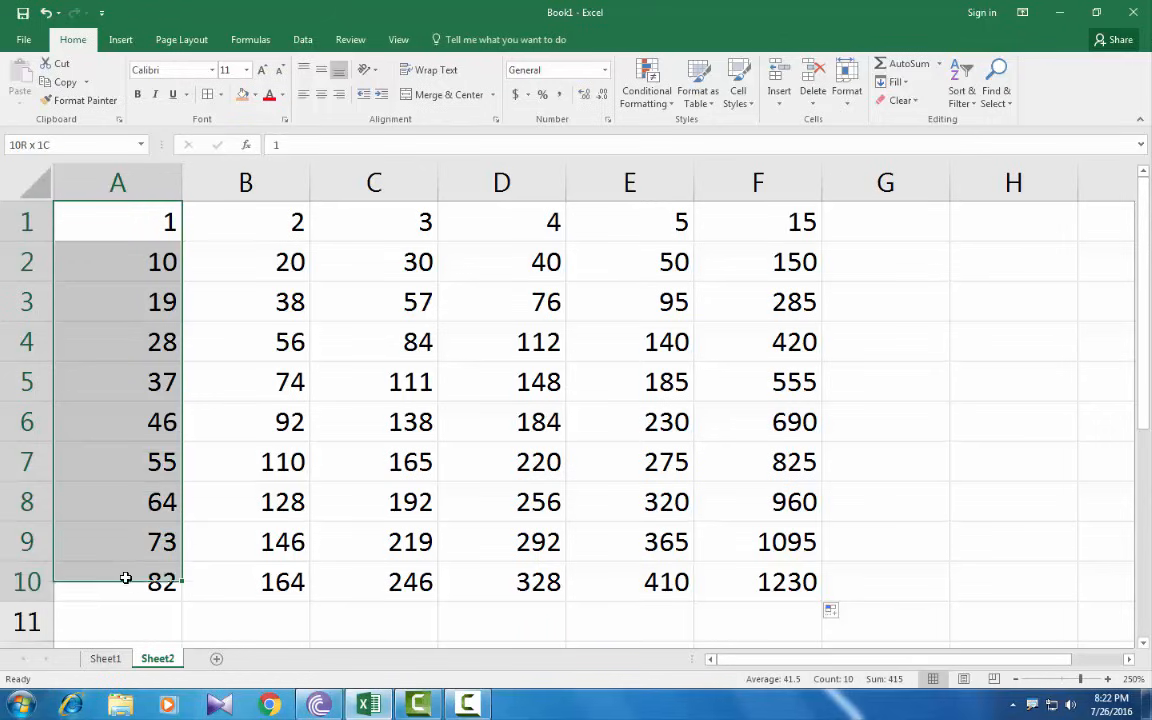
{"action": "left_click", "coordinate": [127, 615]}
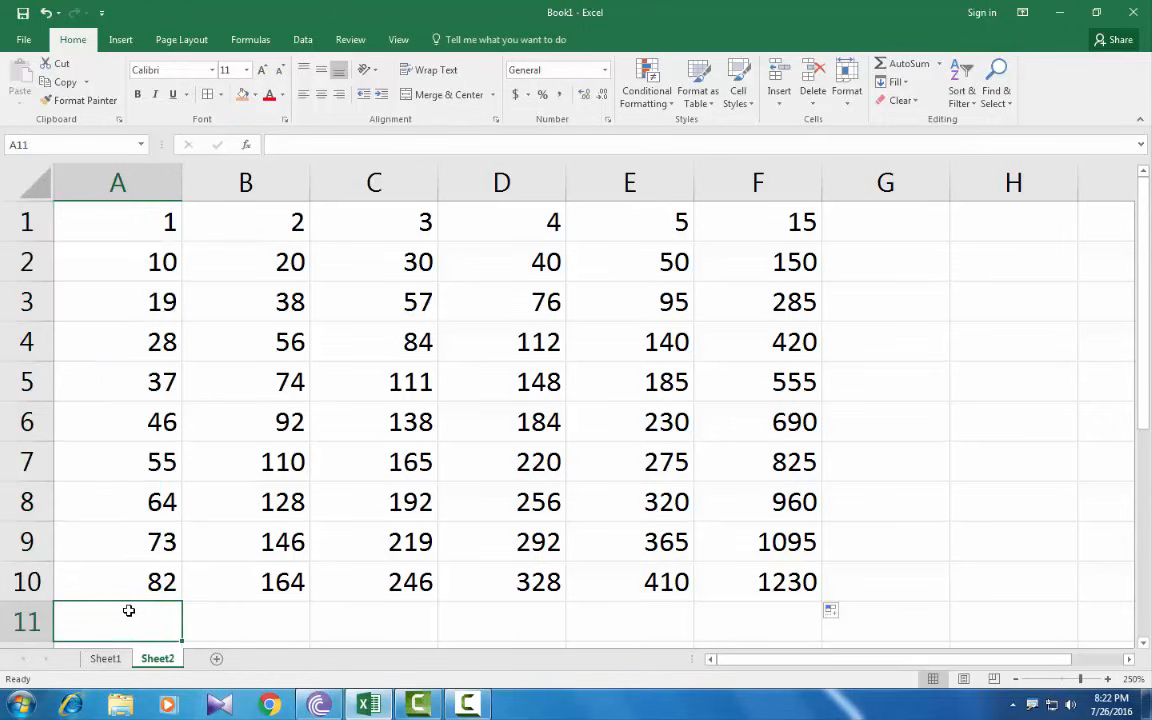
{"action": "key", "text": "alt+equal"}
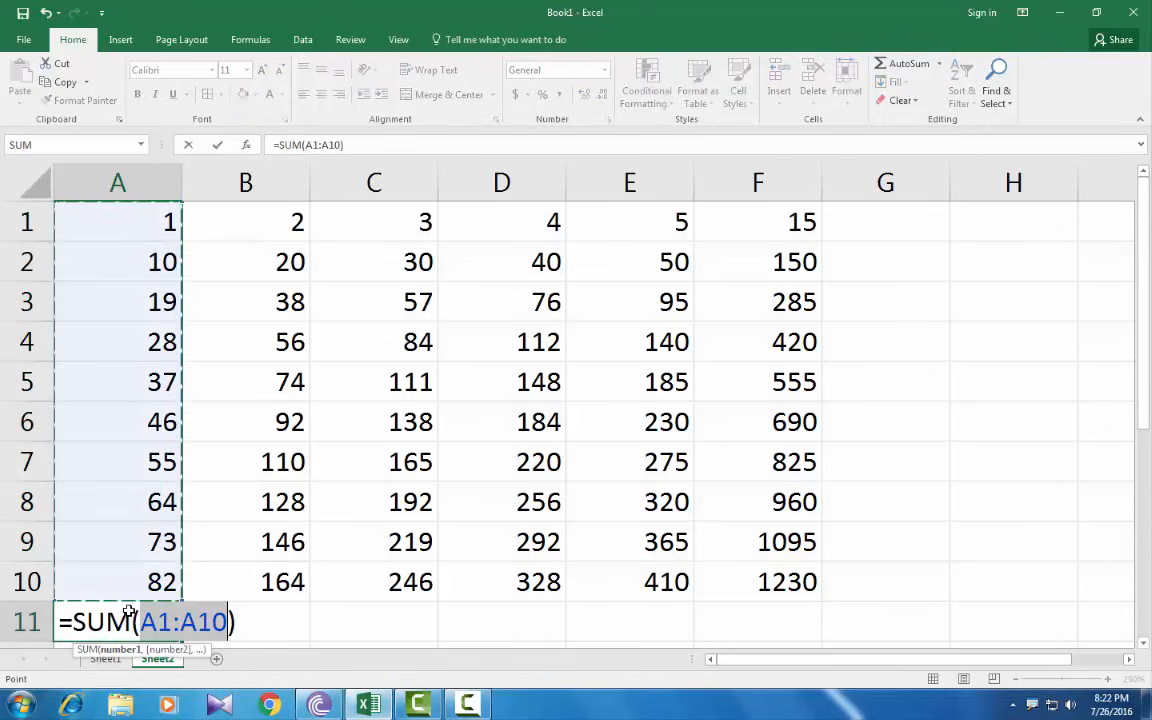
{"action": "key", "text": "Return"}
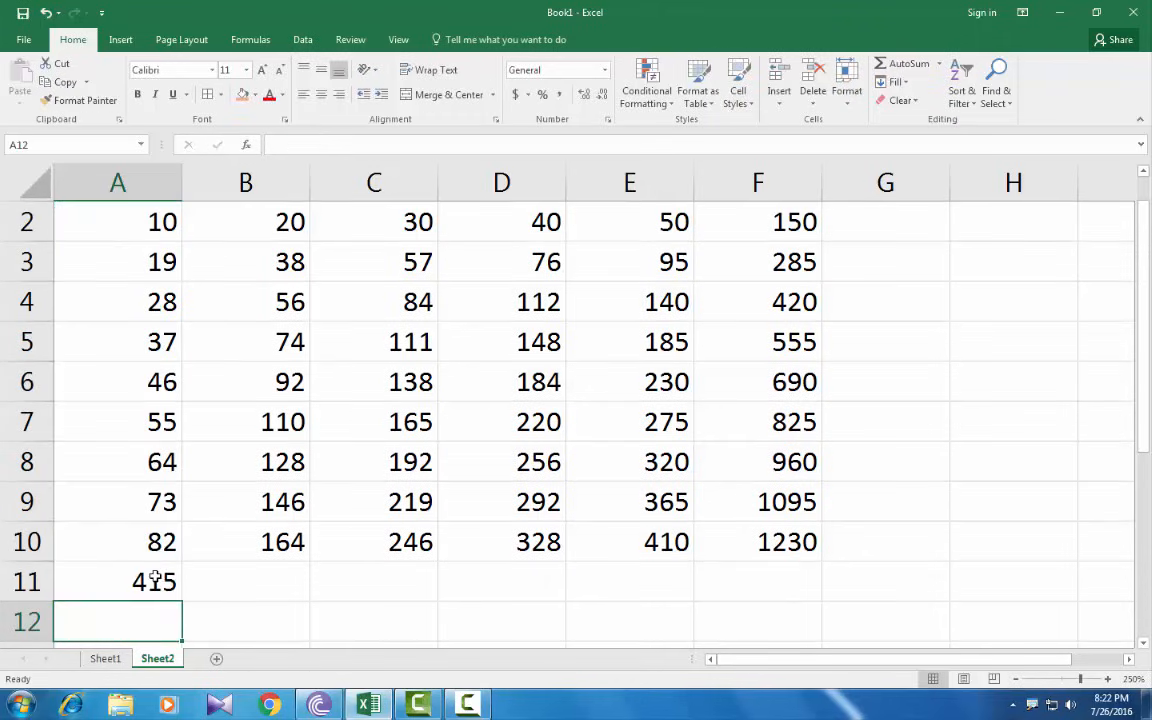
Step: Fill the SUM formula from A11 across through F11 to total every column
{"action": "left_click", "coordinate": [156, 582]}
{"action": "left_click_drag", "start_coordinate": [182, 600], "coordinate": [822, 605]}
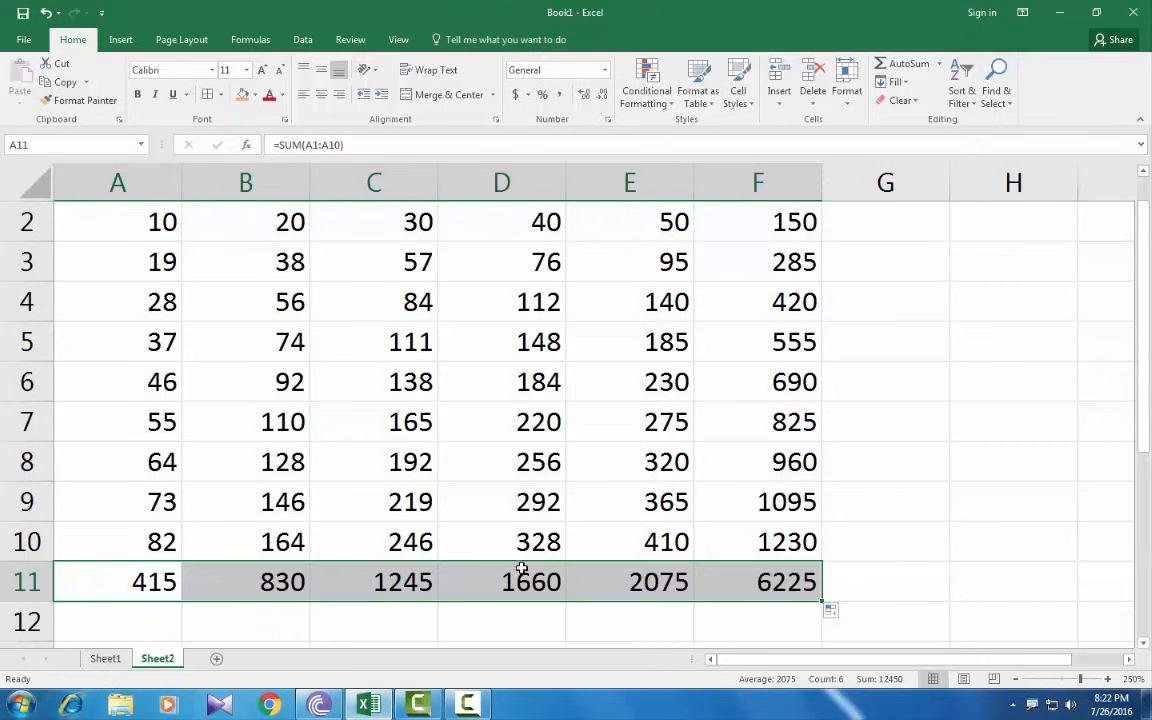